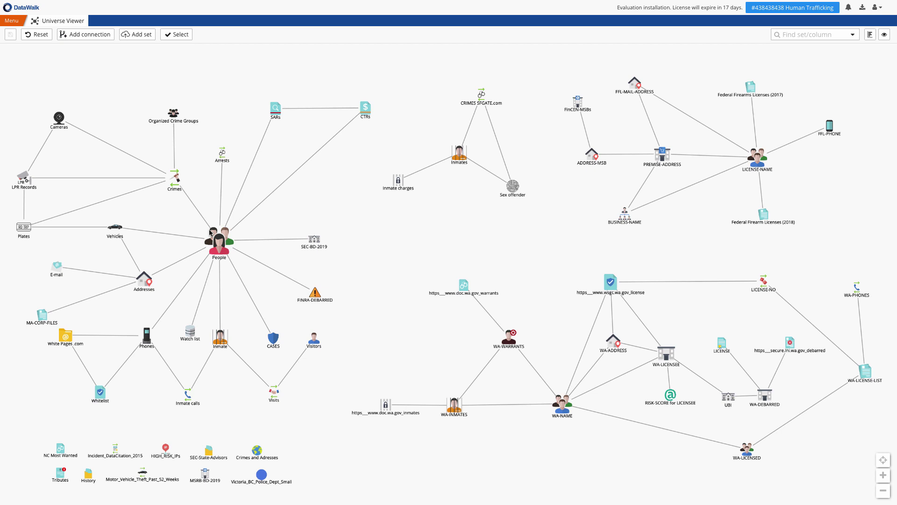
- Show the People set's record count of 1,436,398 in the Universe Viewer
mouse_move(217, 240)
- Open People as a table and filter the SSN column to the pasted value
right_click(217, 247)
left_click(248, 294)
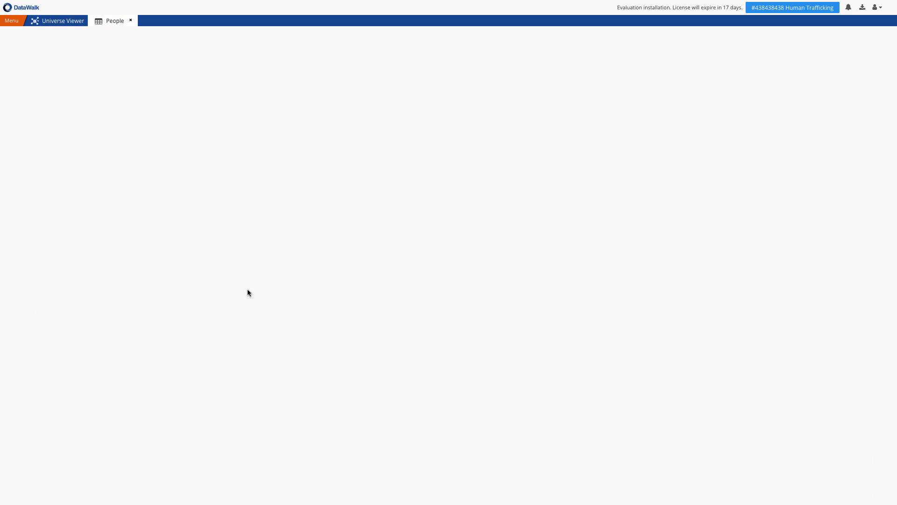
left_click(392, 50)
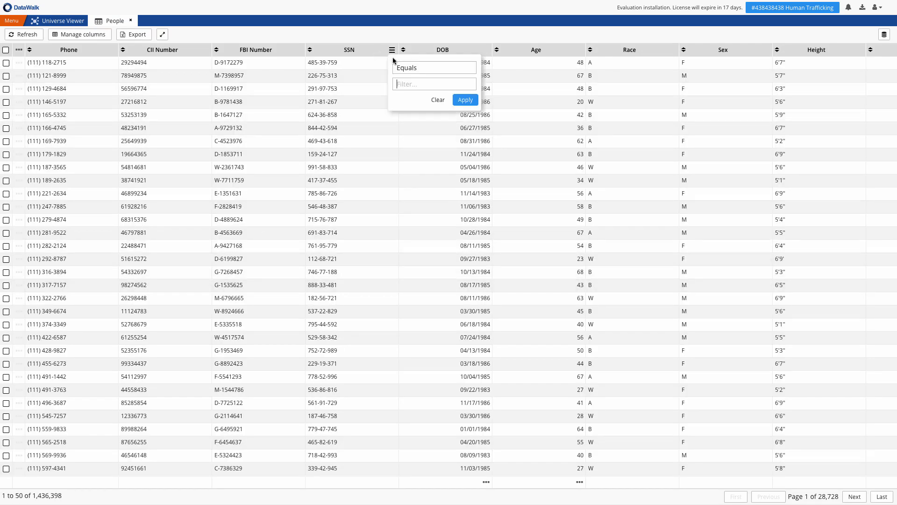
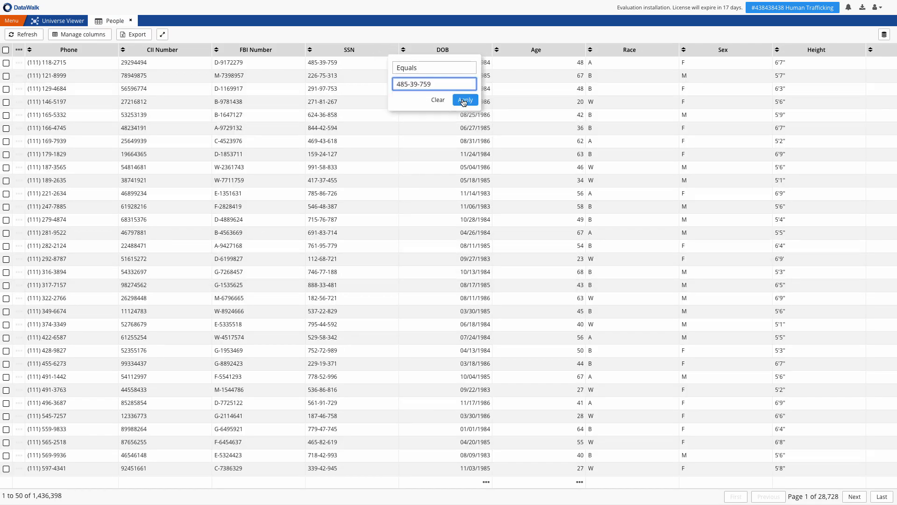
left_click(464, 100)
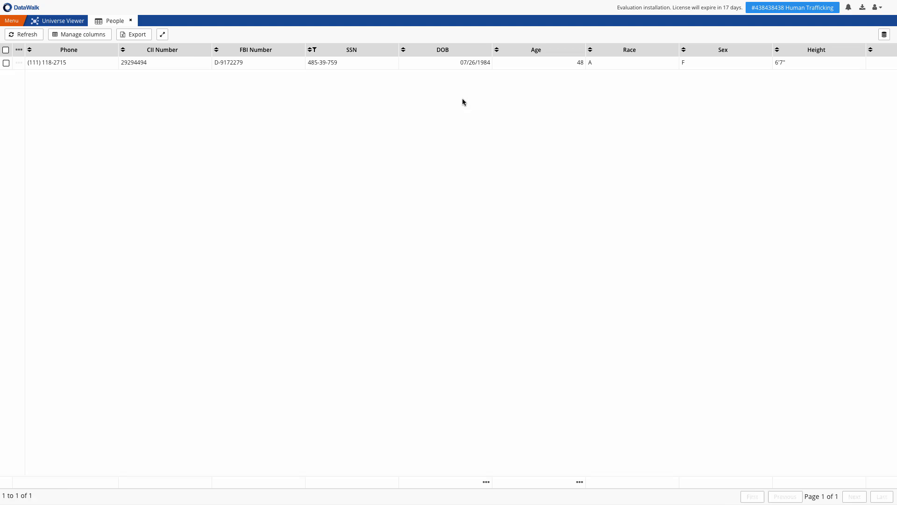
- Start adding a calculated column to the People table and list its types
left_click(100, 36)
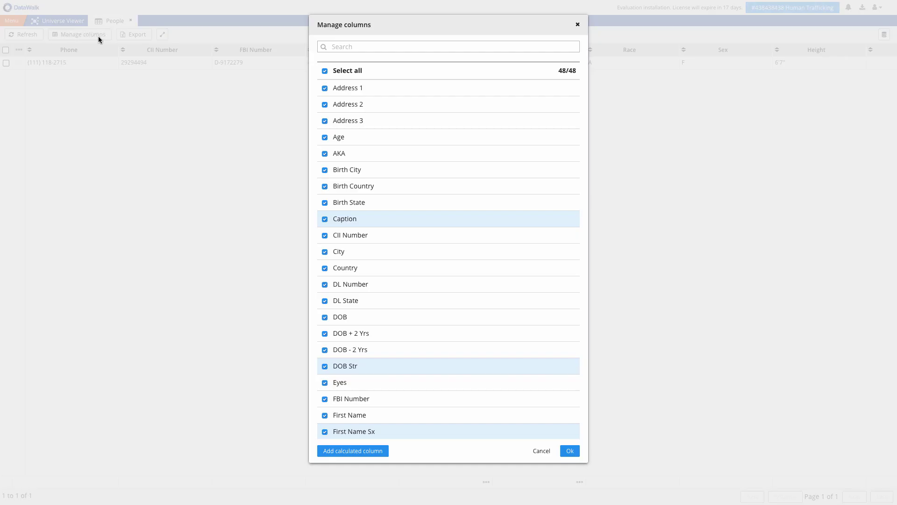
left_click(366, 450)
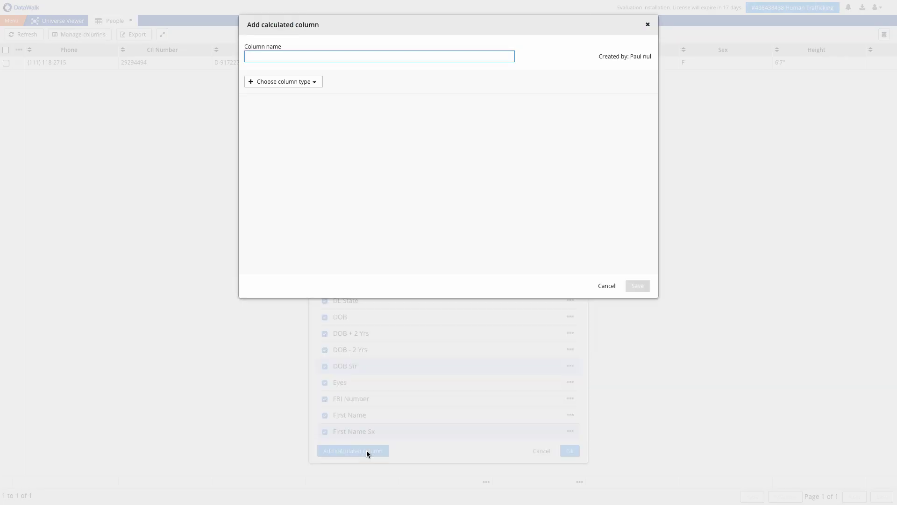
left_click(297, 84)
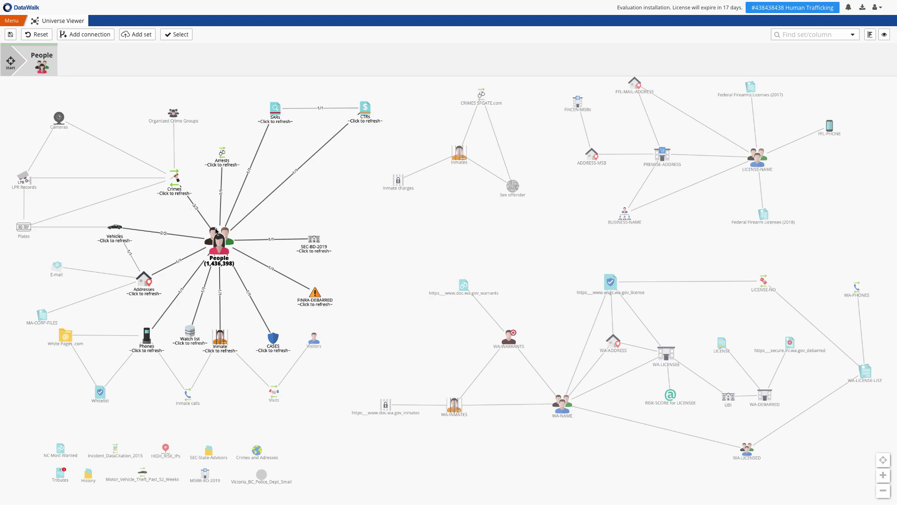
- Review the People–Crimes Suspect matching rule, then add Crimes to the analysis path
left_click(203, 219)
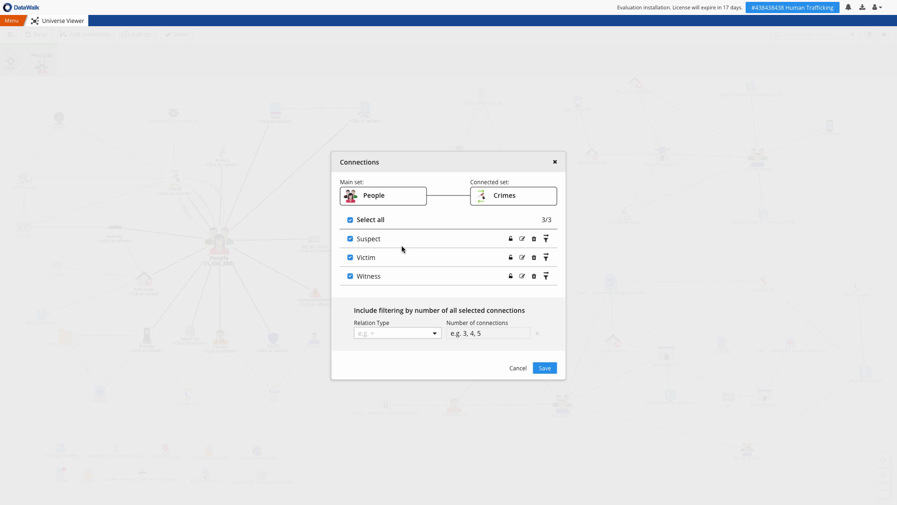
left_click(523, 239)
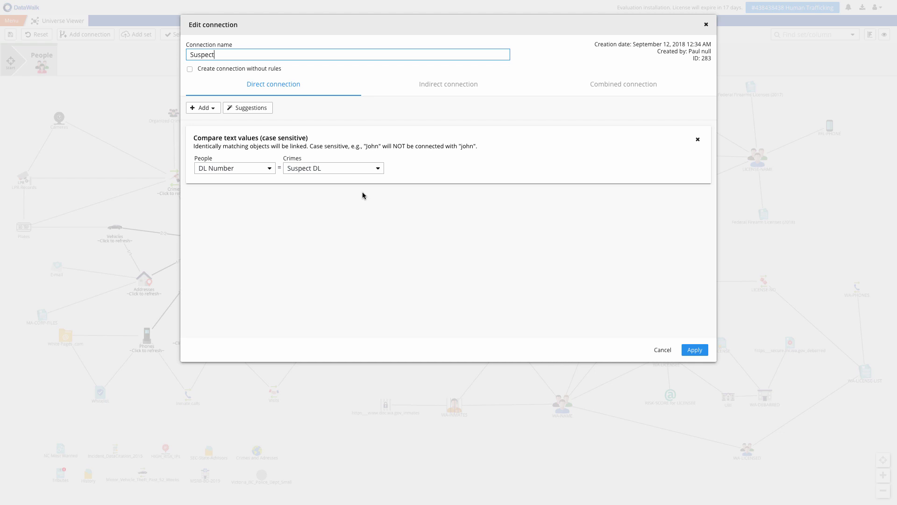
left_click(706, 24)
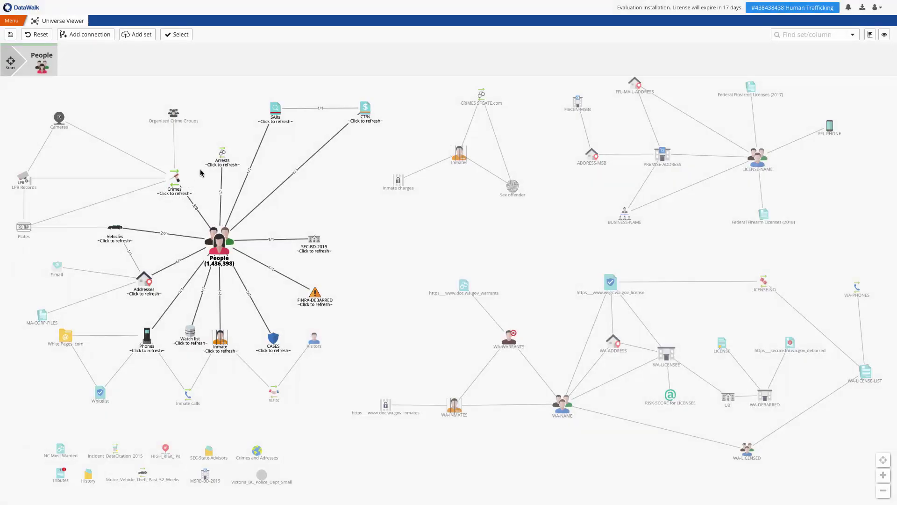
left_click(178, 179)
- Read the Crimes–LPR Records rule (+/- 10 minutes, +/- 1 mile), then bring up the new-set upload
left_click(141, 179)
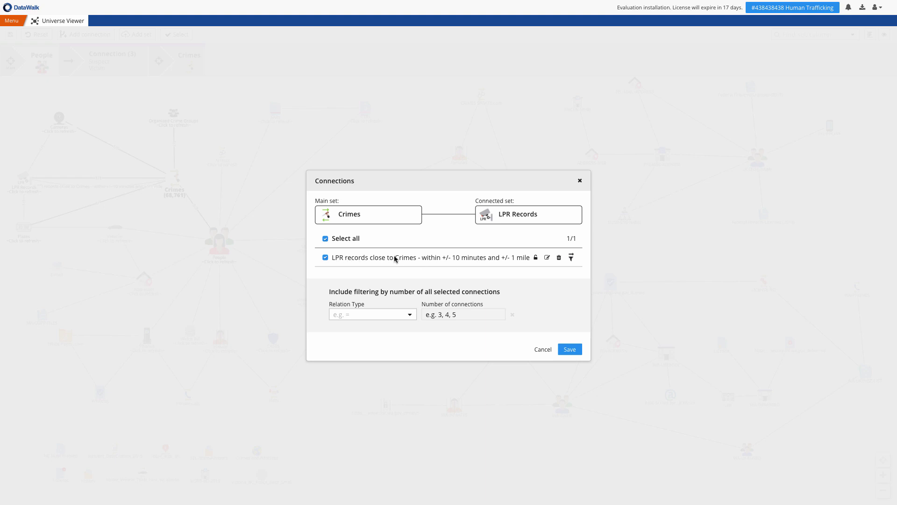
left_click_drag(389, 257, 510, 261)
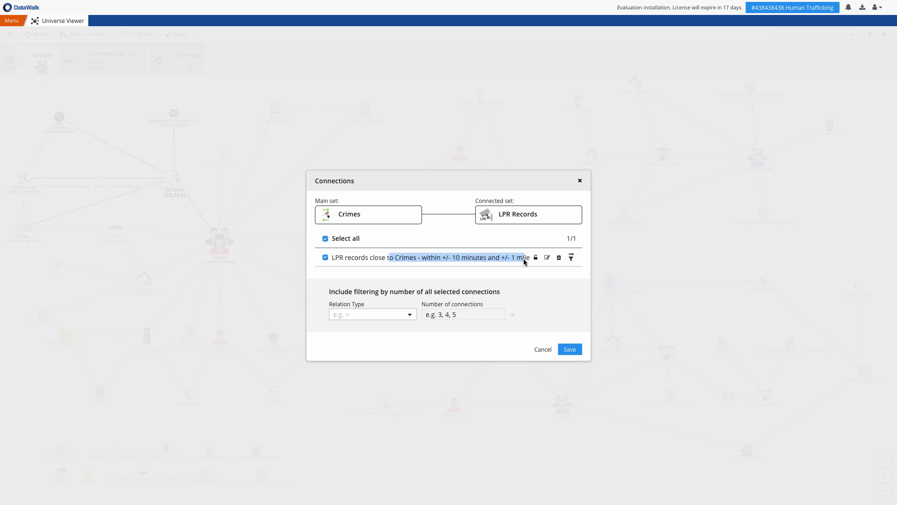
left_click(580, 181)
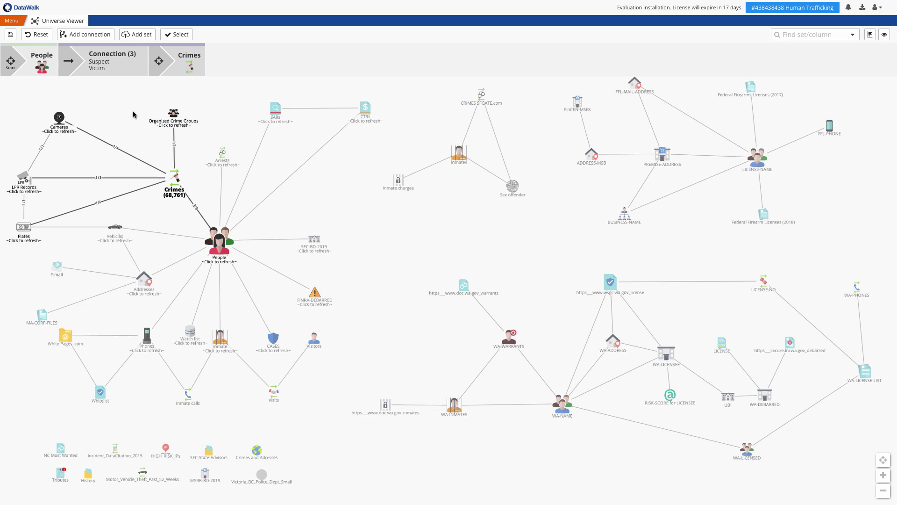
left_click(142, 37)
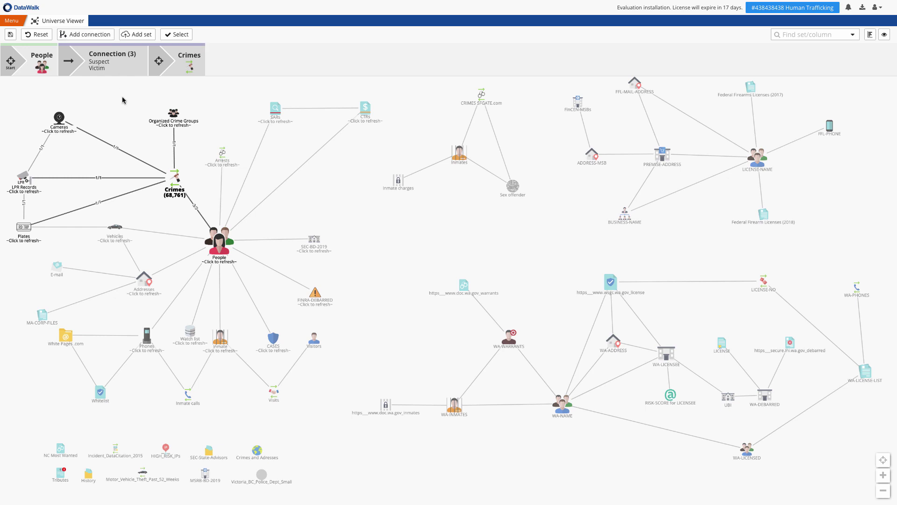
- Reset the analysis and start a new path from the Watch list (500,057 records)
left_click(38, 34)
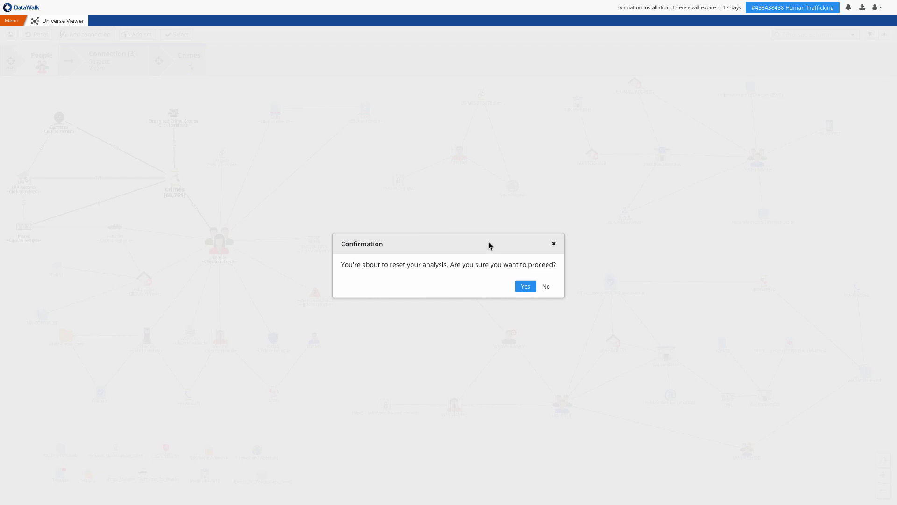
left_click(525, 286)
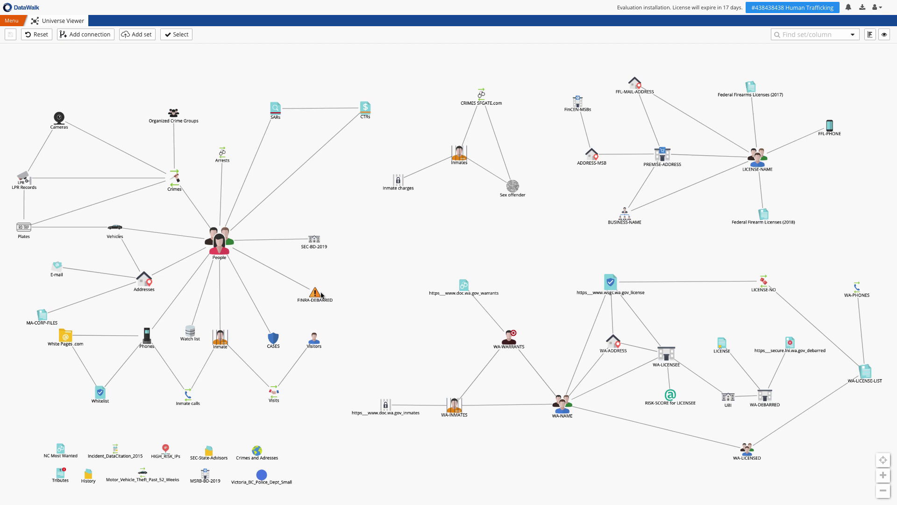
left_click(190, 333)
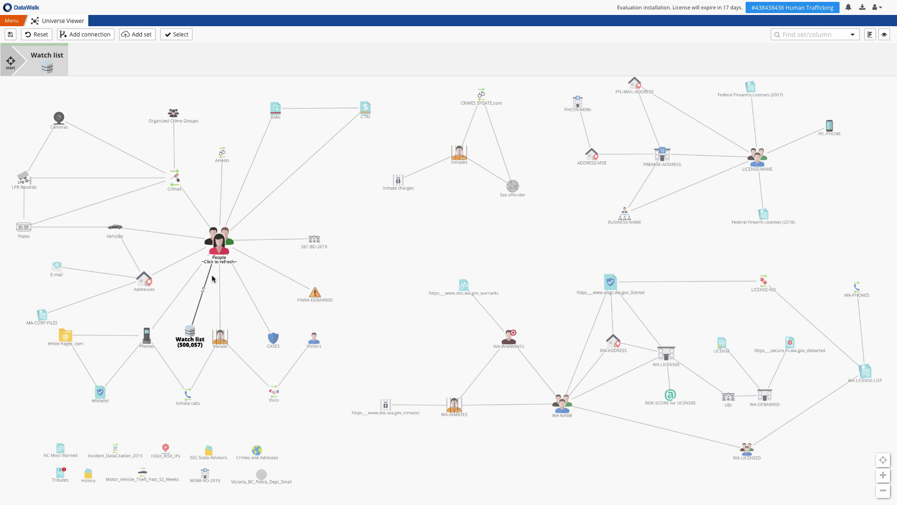
- Filter the Watch list to CRIME-FINANCIAL in the histogram and add the 45 linked People
left_click(221, 247)
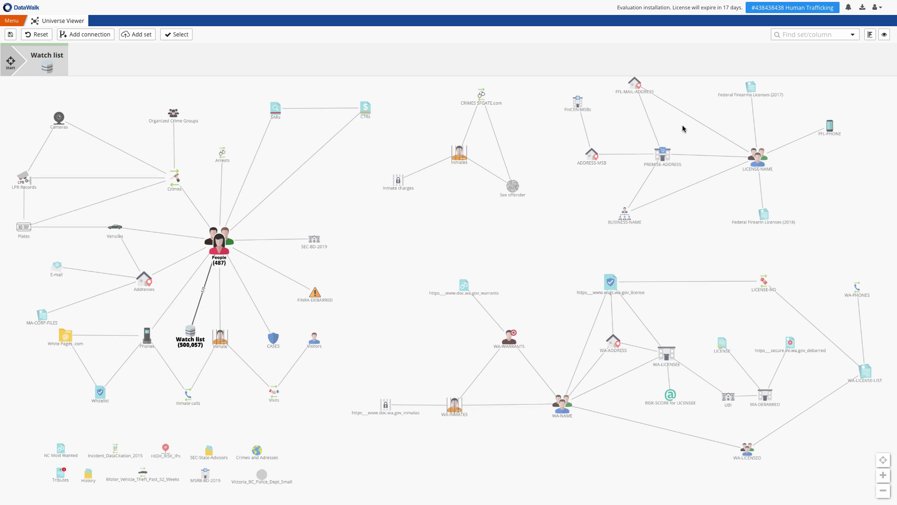
left_click(871, 38)
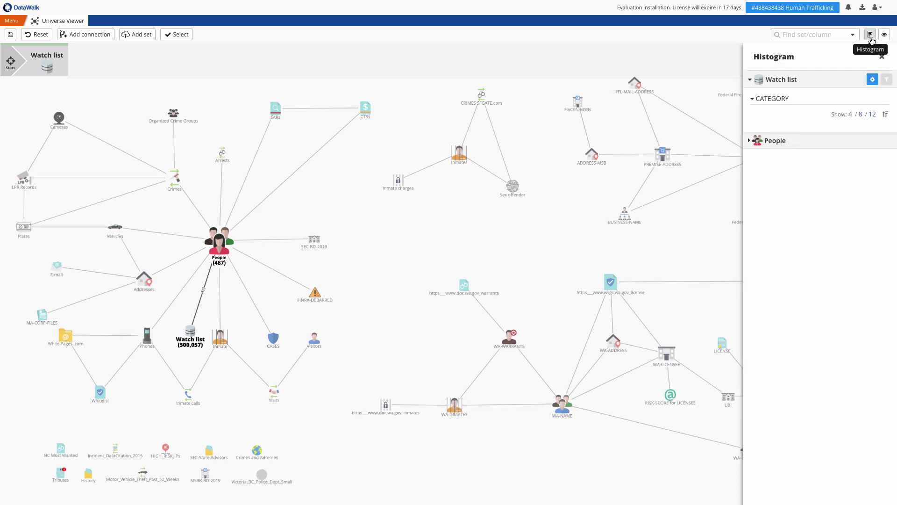
double_click(794, 189)
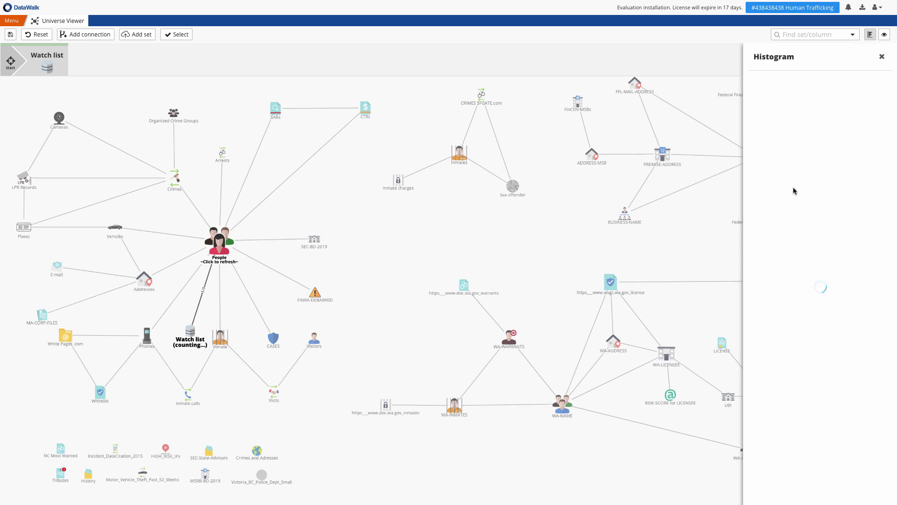
left_click(224, 241)
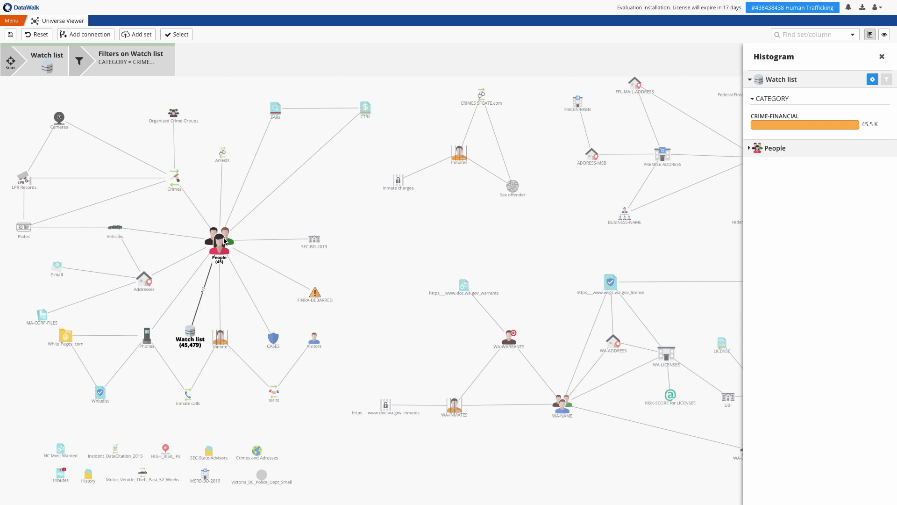
left_click(225, 241)
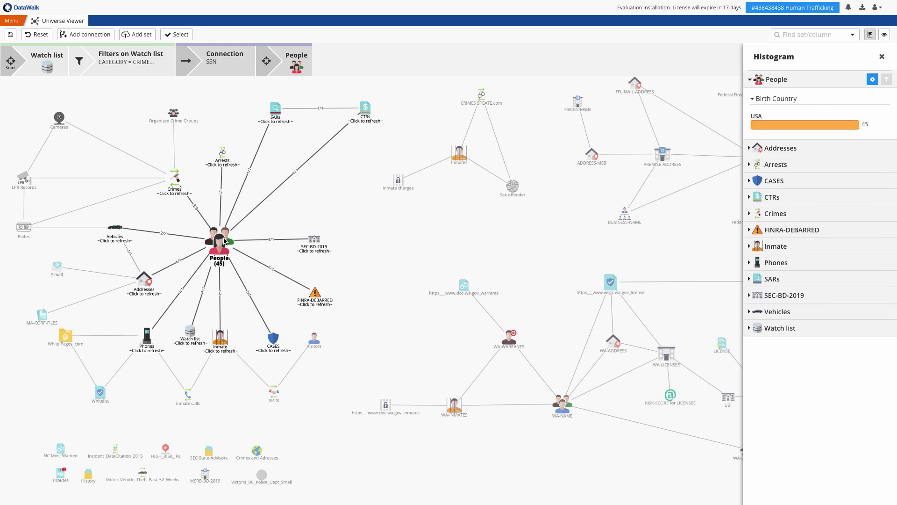
- Count linked Inmate and Addresses records, then require at least 2 Inmate connections per person
left_click(221, 340)
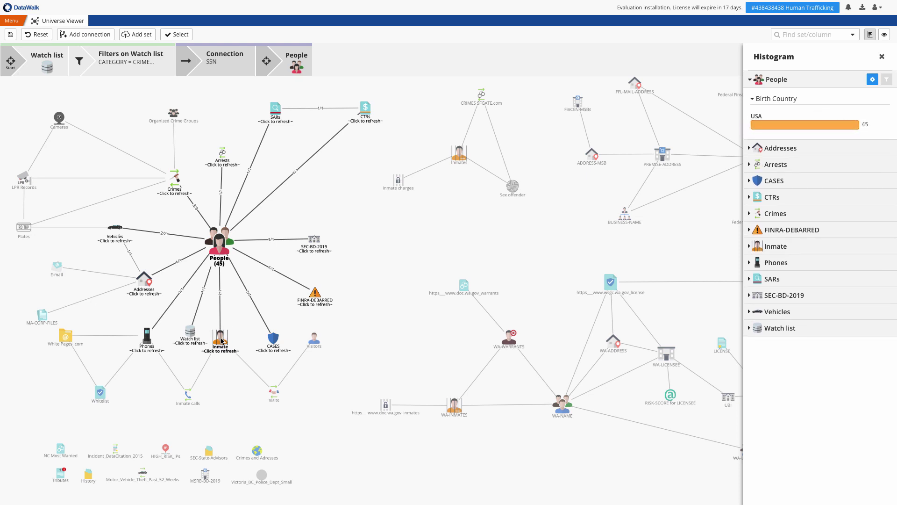
left_click(144, 274)
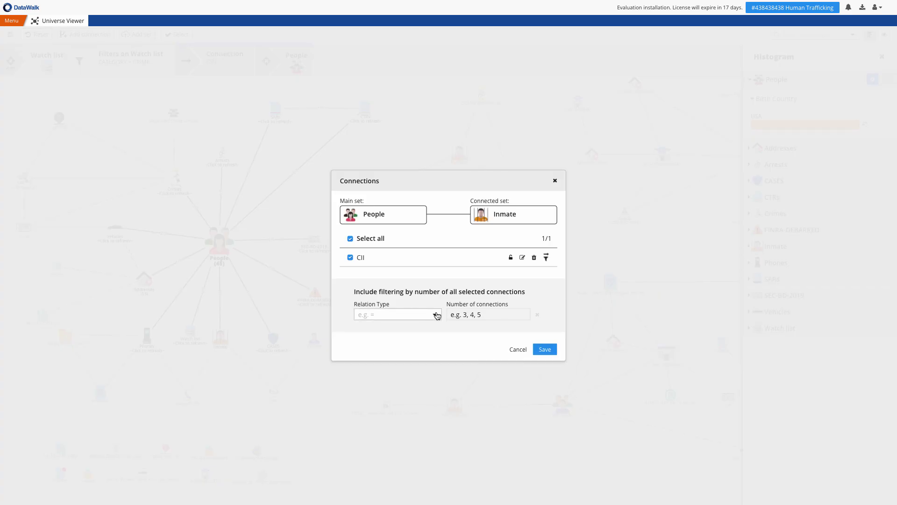
left_click(435, 314)
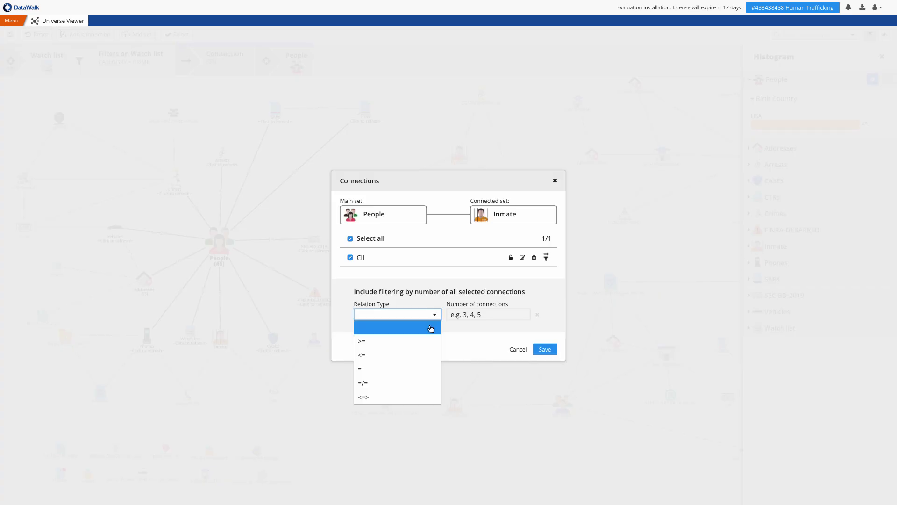
left_click(422, 344)
key("Tab")
type("2")
left_click(543, 350)
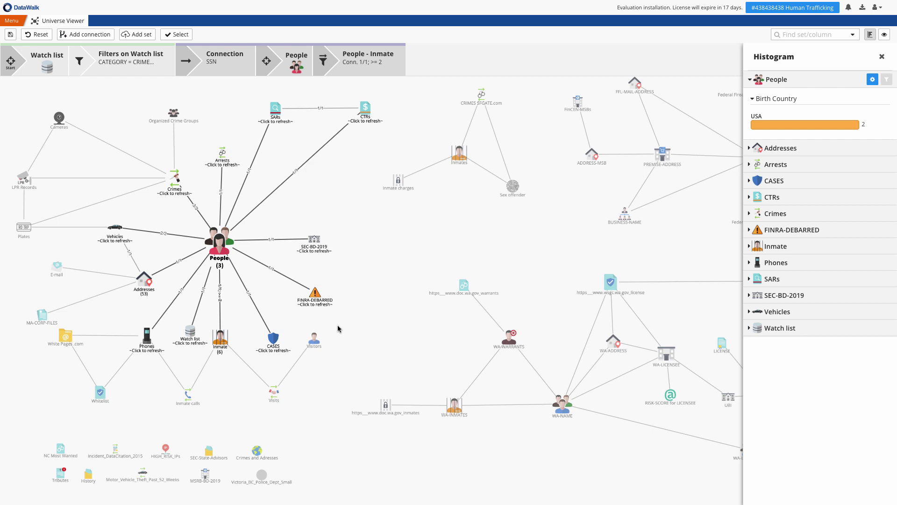
- Remove the CRIME-FINANCIAL category filter and return to the unfiltered People step
left_click(124, 63)
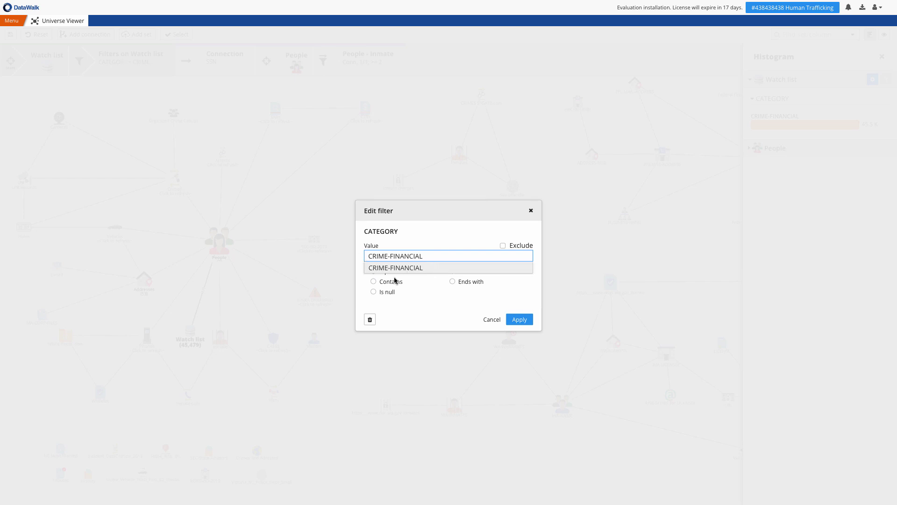
left_click(370, 319)
left_click(508, 305)
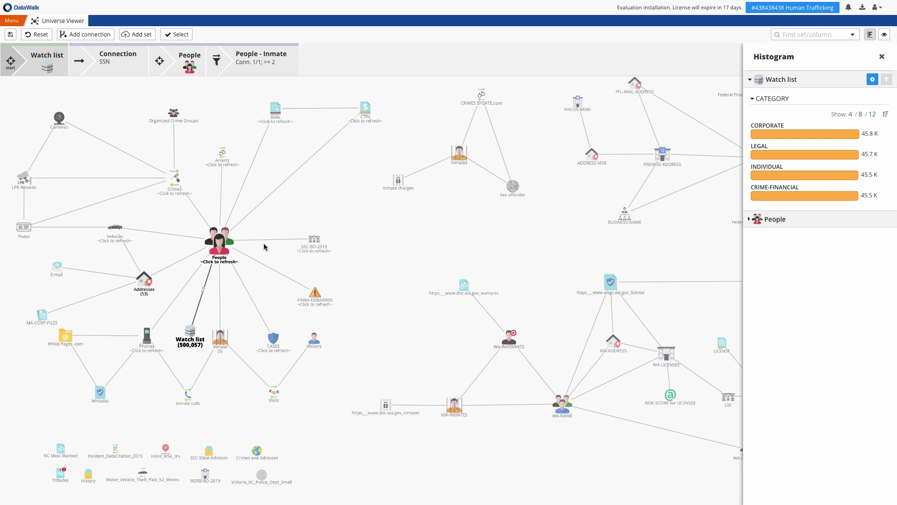
left_click(222, 242)
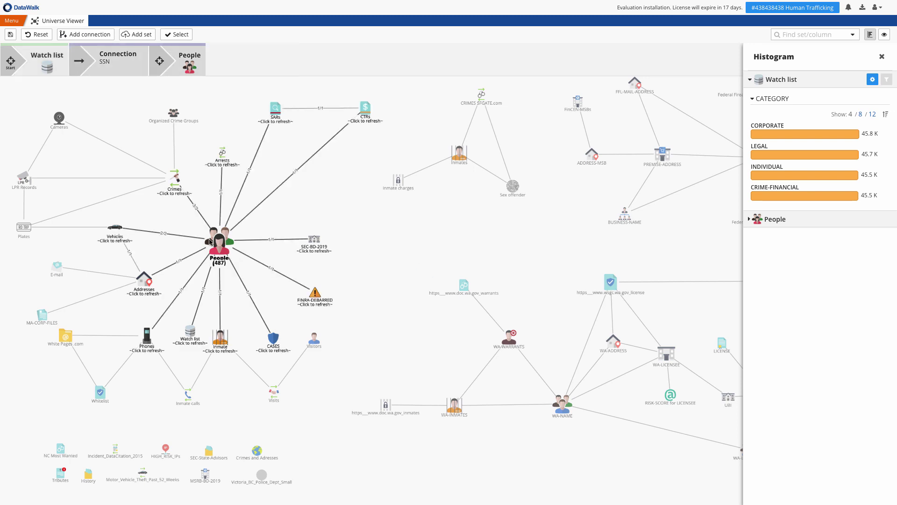
- Extend the path from People to Vehicles, checking Plates and Addresses counts, then on to Addresses
left_click(116, 228)
left_click(116, 229)
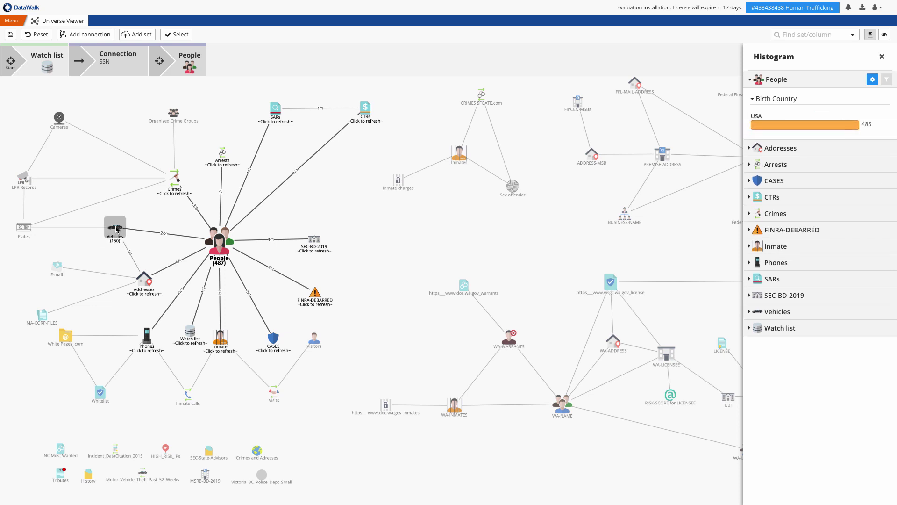
left_click(27, 228)
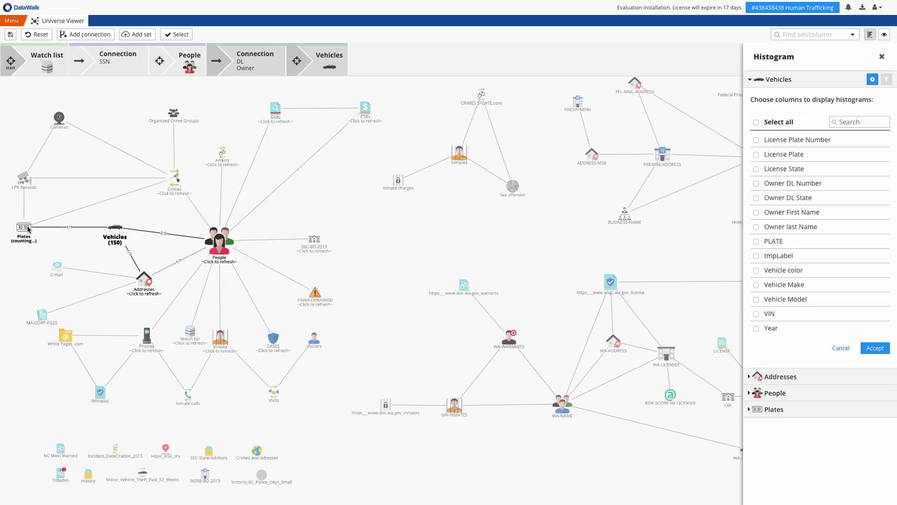
left_click(145, 282)
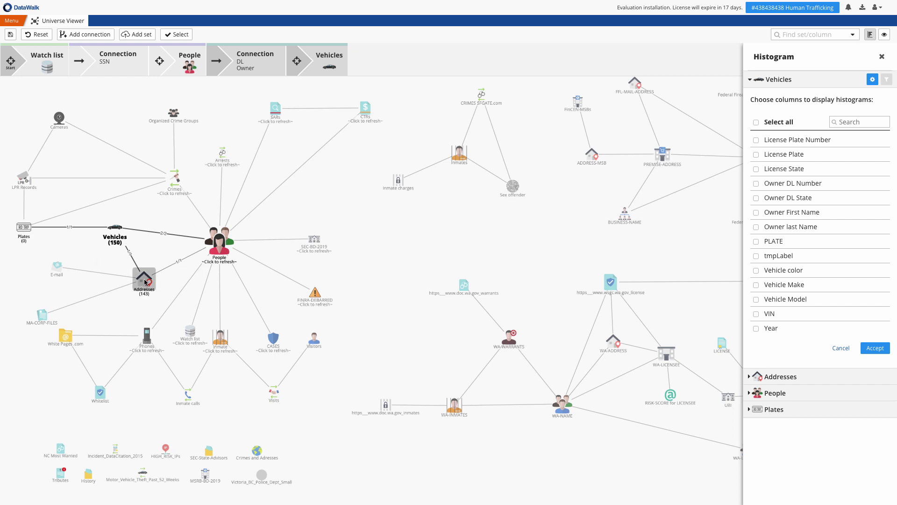
left_click(41, 315)
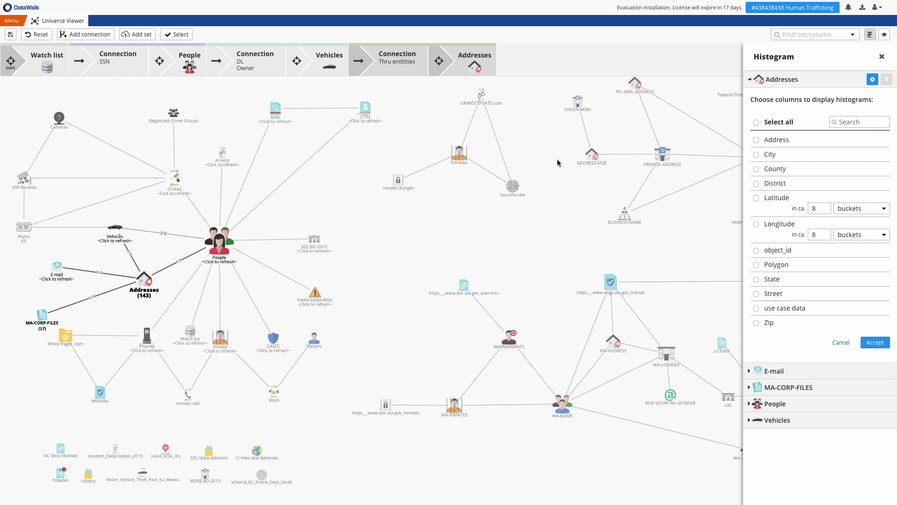
- Close the histogram panel and reset the whole analysis
left_click(882, 56)
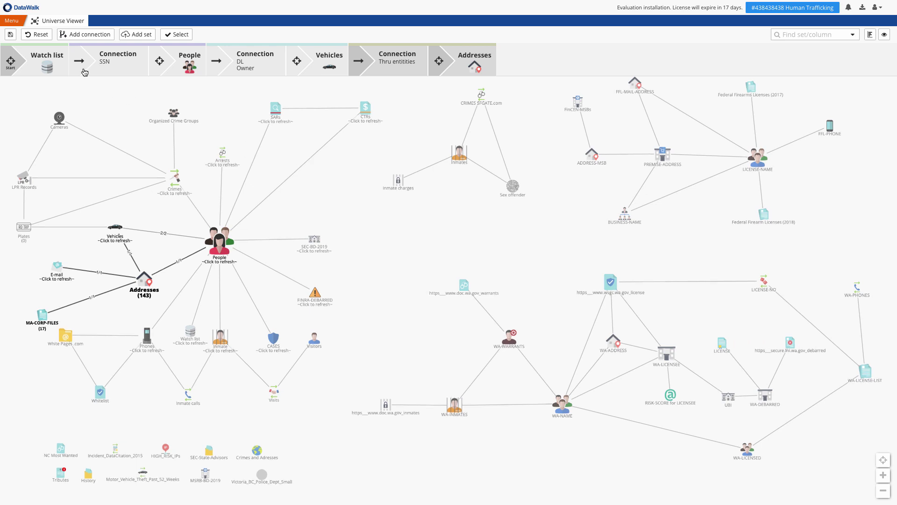
left_click(38, 35)
left_click(525, 287)
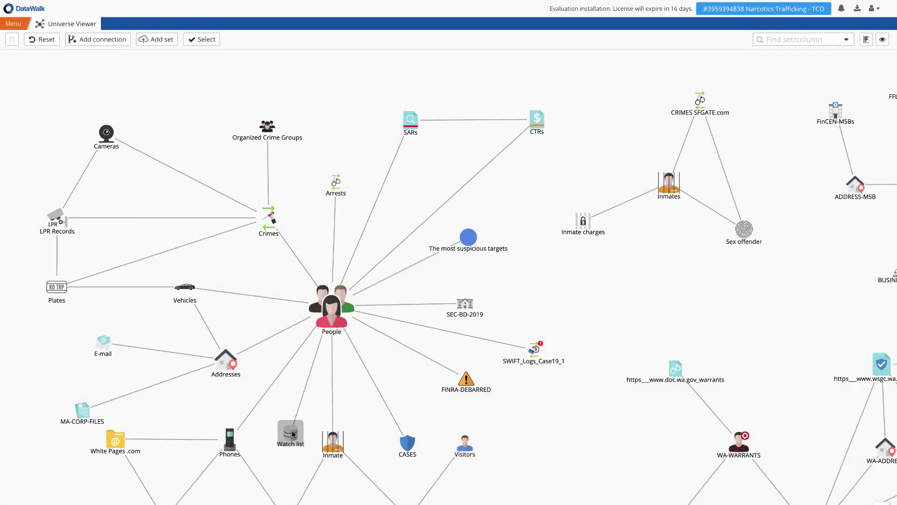
- Build the path Watch list → People (486) → Vehicles (150) → Plates (17)
left_click(292, 430)
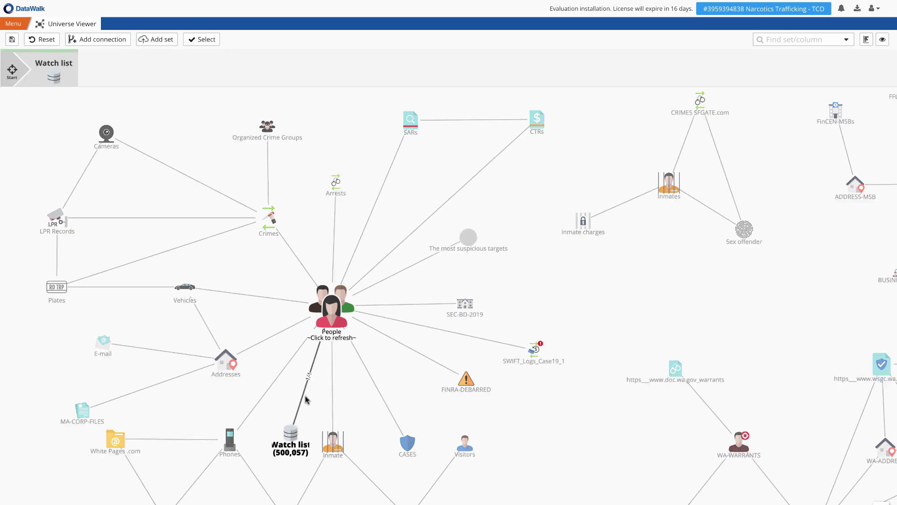
left_click(333, 325)
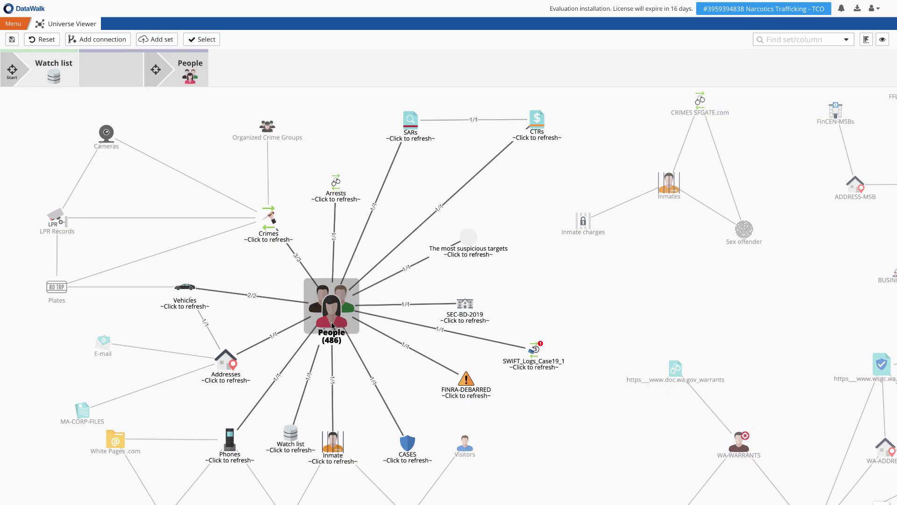
left_click(194, 290)
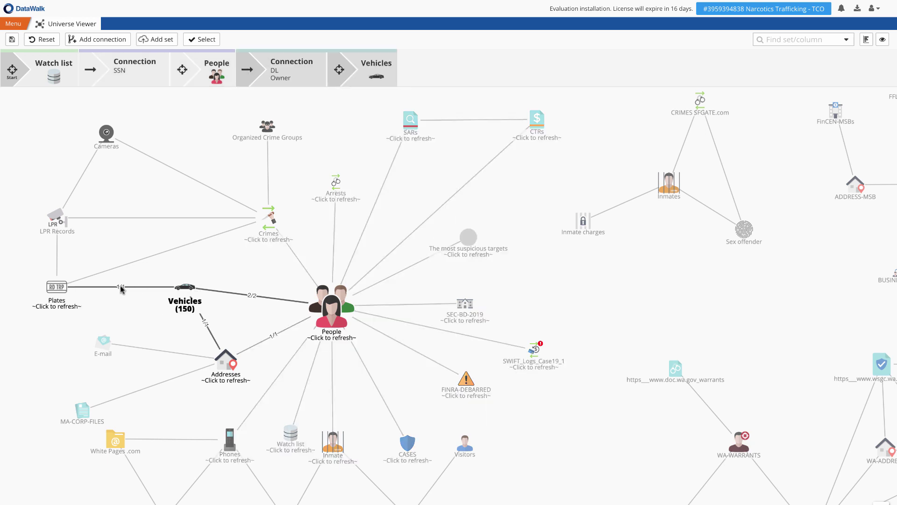
left_click(64, 287)
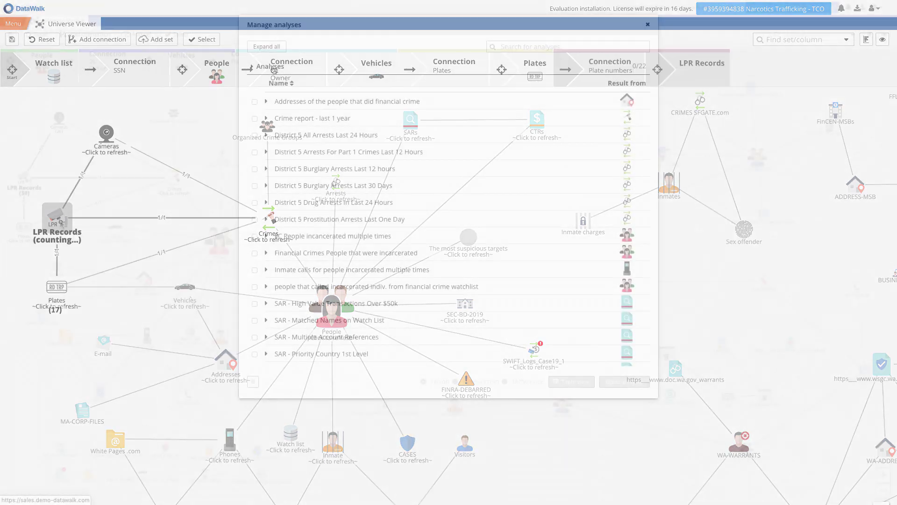
- Open the Union of District 5 Burglary Arrests Last 12 hours and Last 30 Days analyses
left_click(255, 169)
left_click(254, 185)
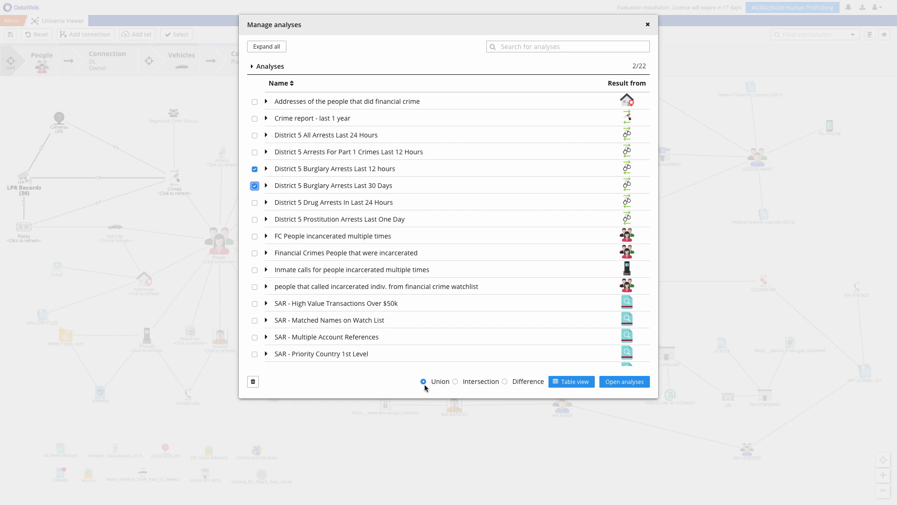
left_click(626, 381)
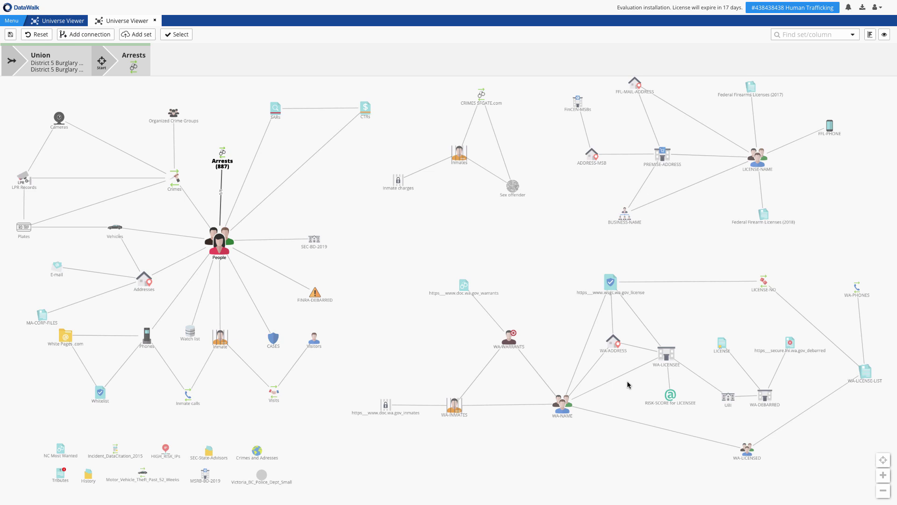
left_click(222, 244)
- Add a People score 'The most suspicious targets' weighting the four analyses 1, 2, 1 and 3
mouse_move(257, 320)
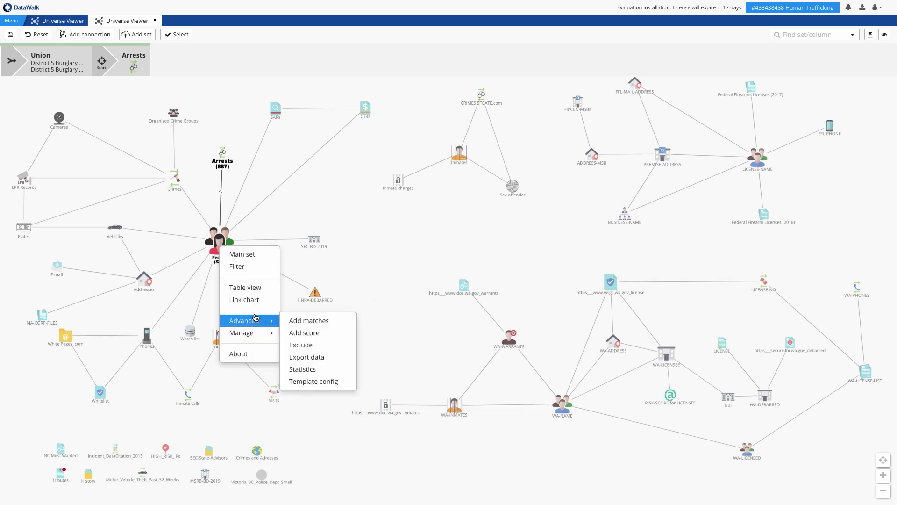
left_click(303, 336)
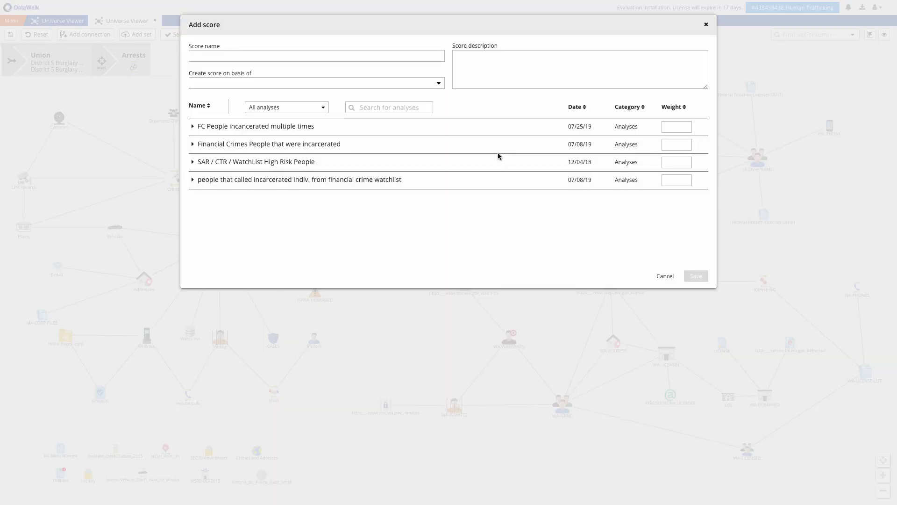
left_click(689, 124)
left_click(688, 143)
left_click(689, 142)
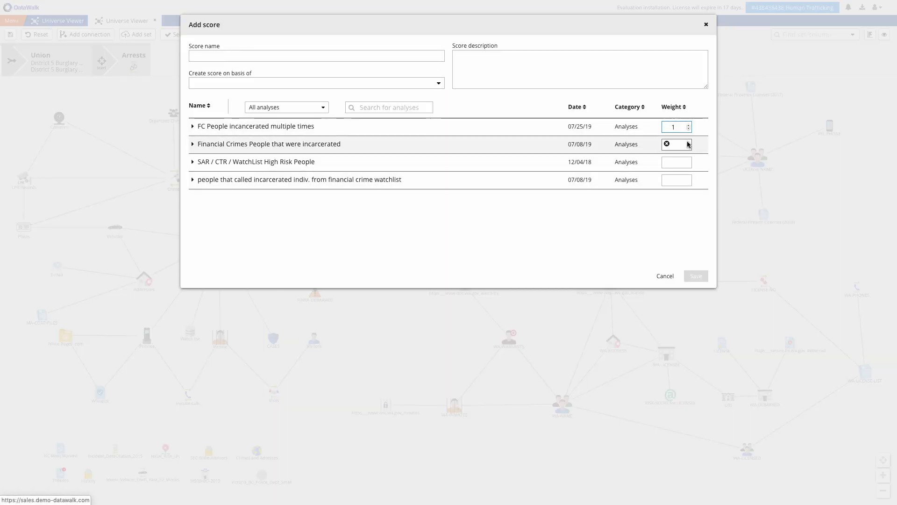
left_click(688, 160)
left_click(689, 178)
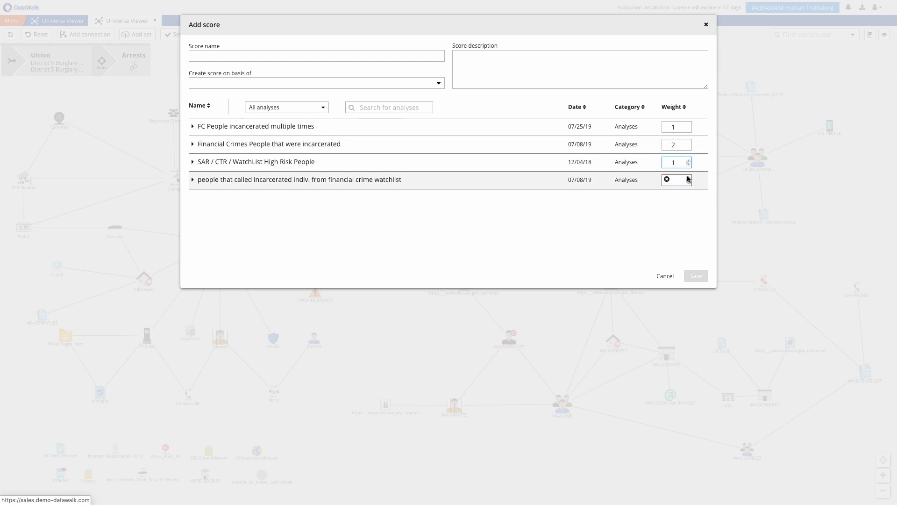
left_click(689, 178)
left_click(689, 178)
left_click(381, 56)
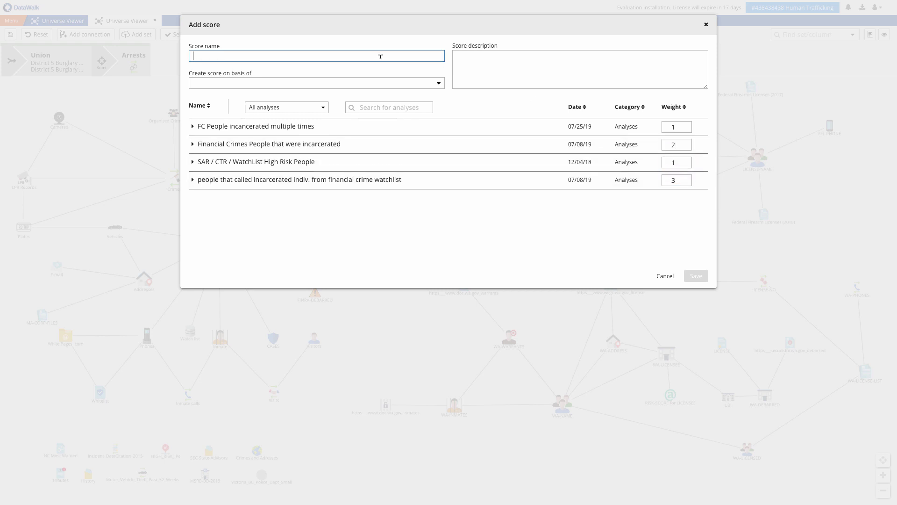
type("The most suspicious targets")
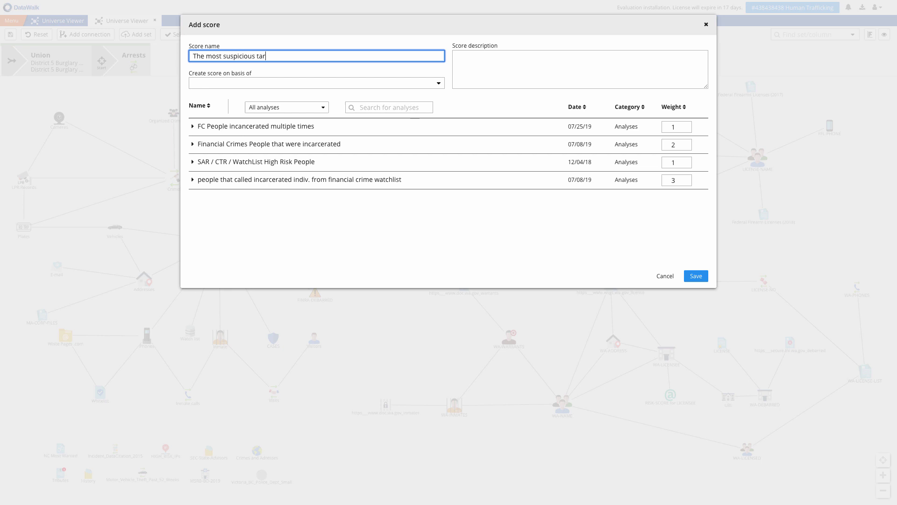
left_click(702, 278)
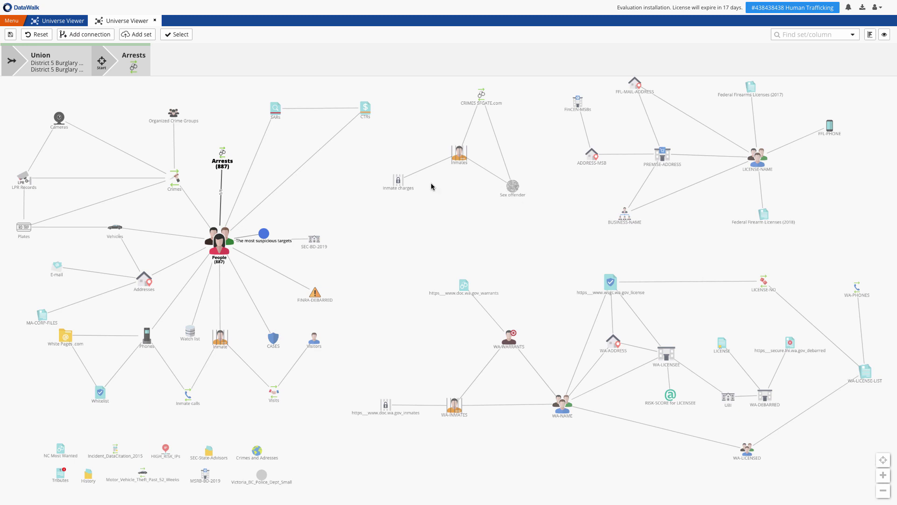
- Move the new score node away from People and reset the analysis
left_click_drag(264, 234, 316, 196)
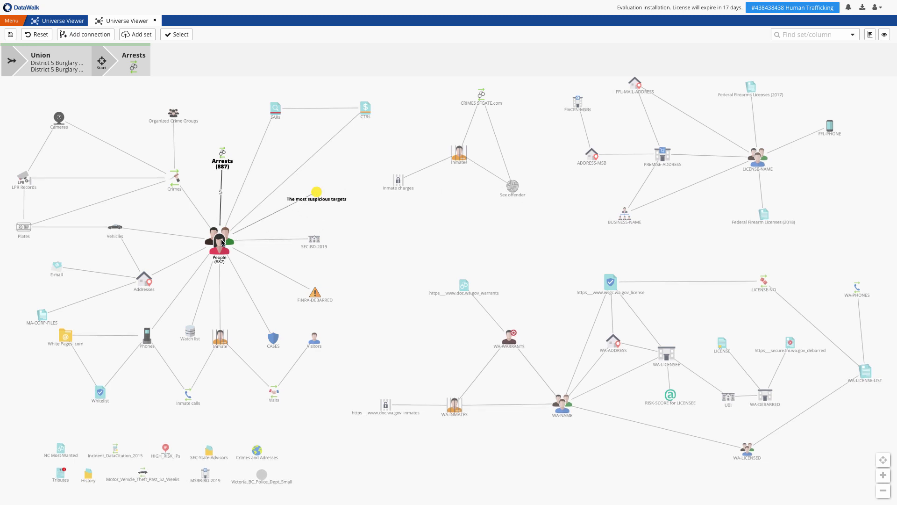
left_click(28, 35)
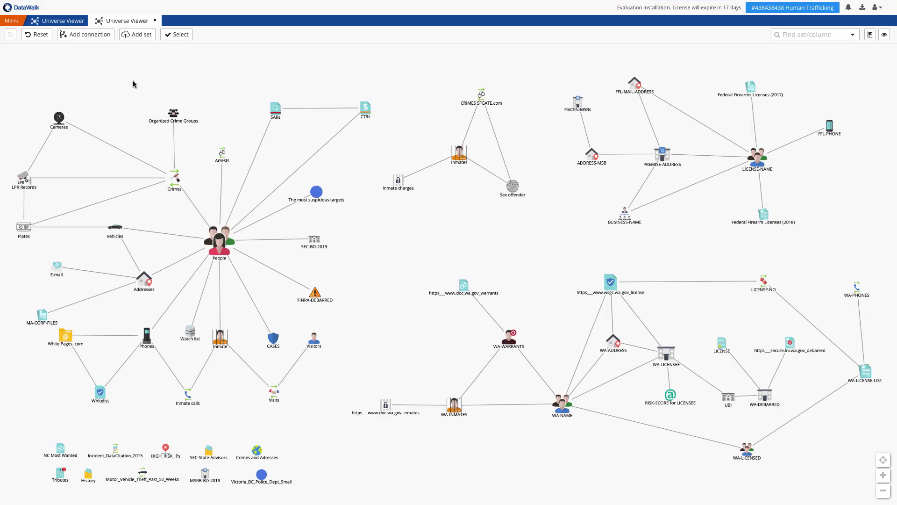
left_click(134, 35)
- Import the SWIFT_Logs_Case19_1 file as a new set, keeping Receiving Bank as text
left_click(443, 322)
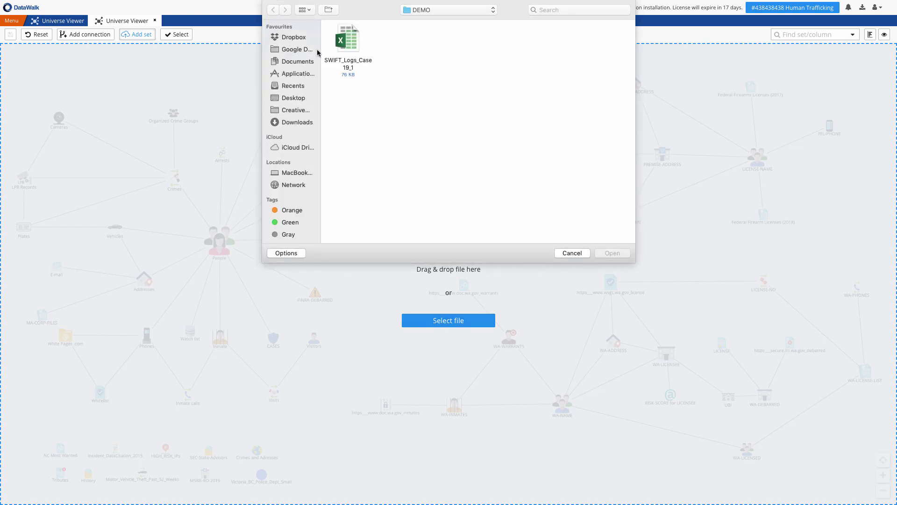
left_click_drag(349, 41, 326, 336)
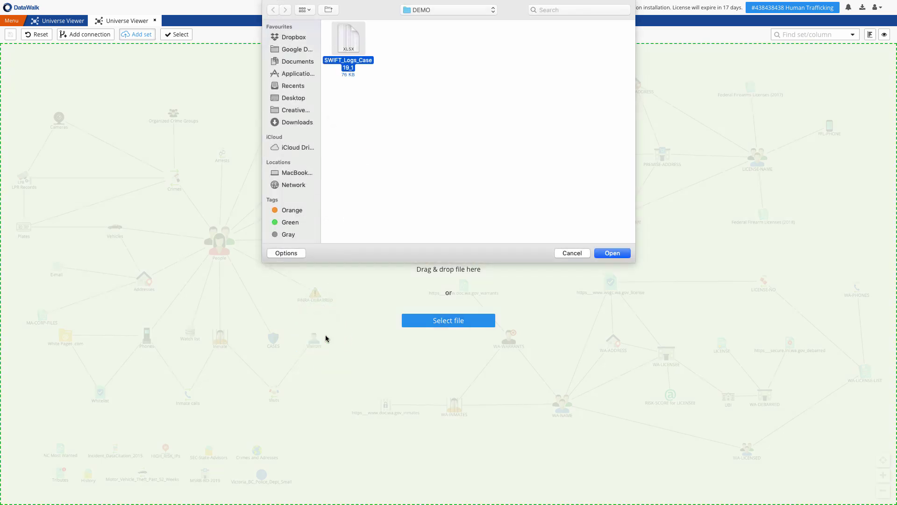
left_click(568, 254)
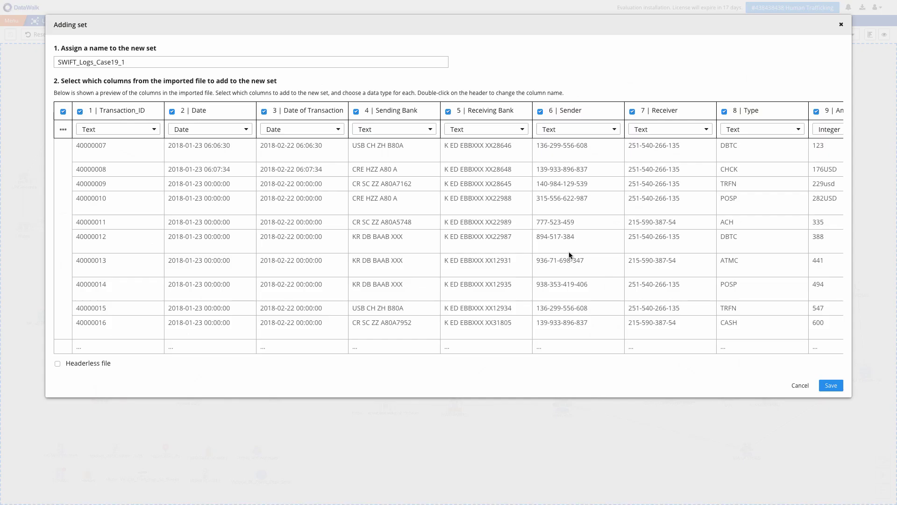
left_click(523, 131)
left_click(525, 131)
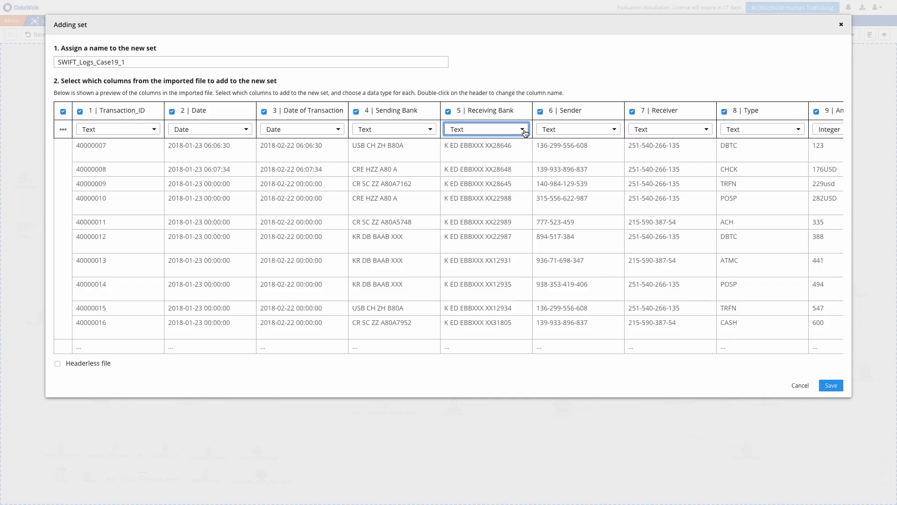
left_click(832, 388)
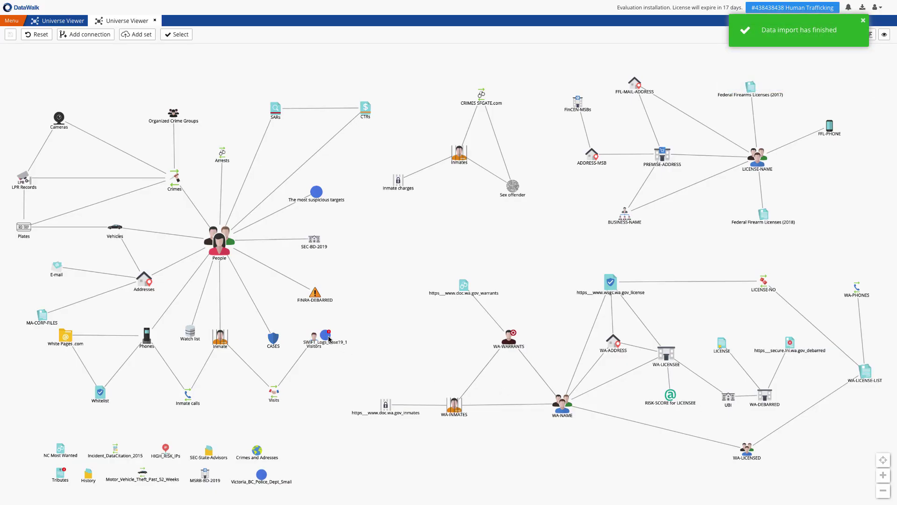
- Place SWIFT_Logs_Case19_1 apart from Visitors and give it the Wire transfer icon found via 'tra'
left_click_drag(325, 331, 361, 275)
right_click(364, 274)
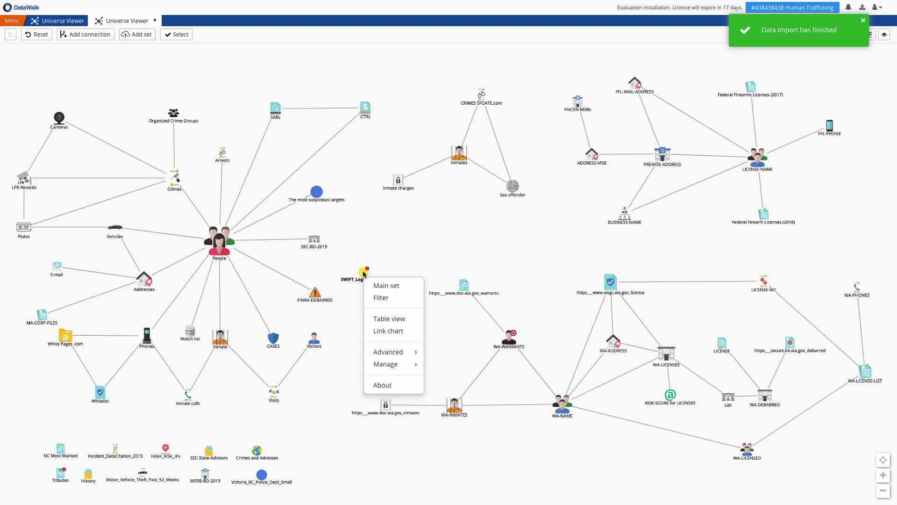
mouse_move(391, 365)
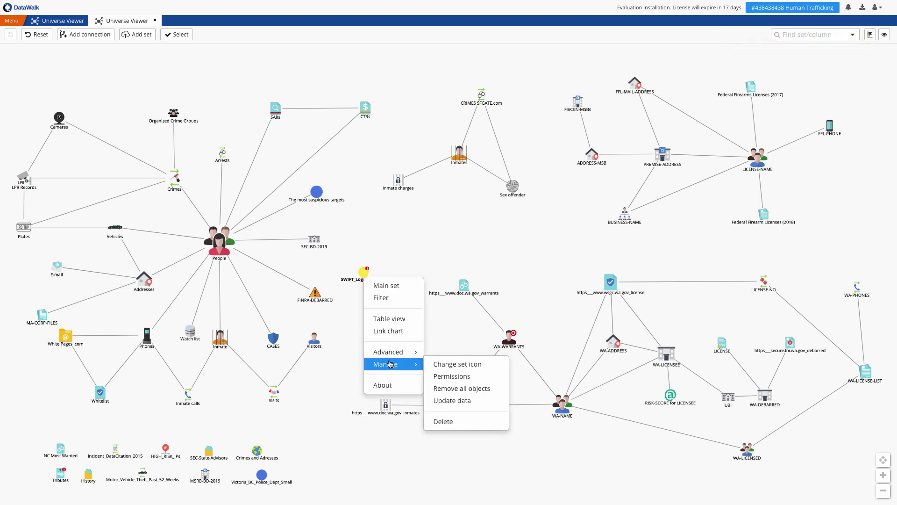
left_click(445, 366)
left_click(575, 45)
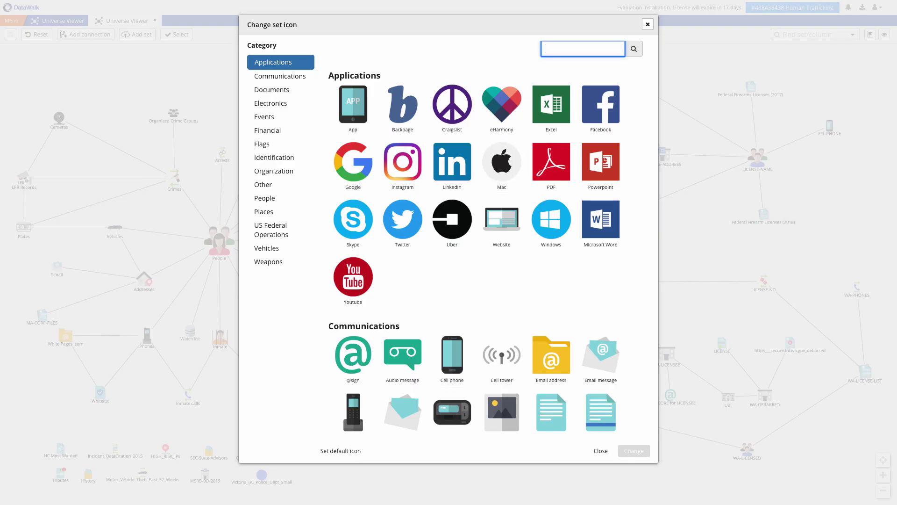
type("tra")
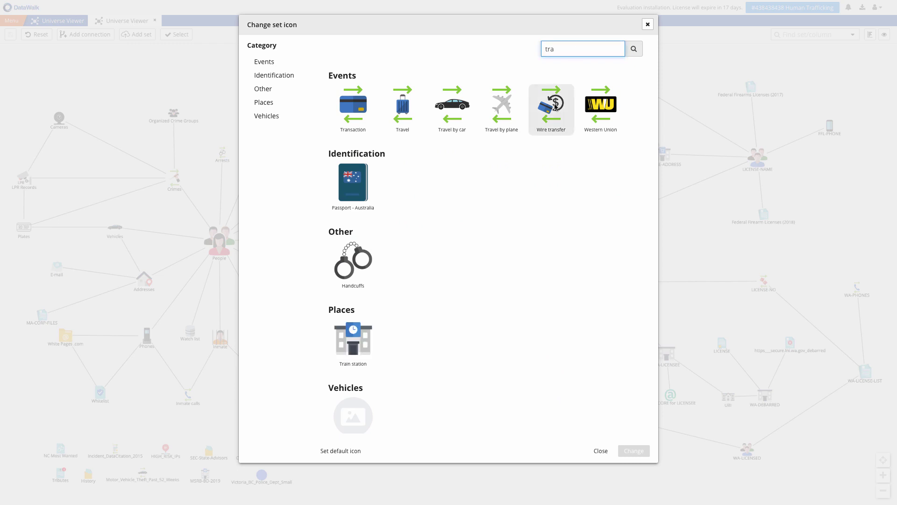
double_click(555, 106)
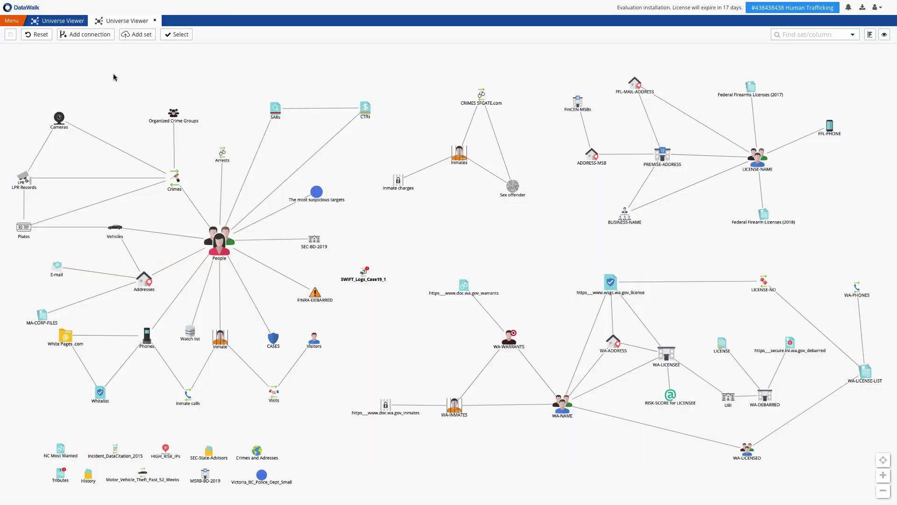
- Connect SWIFT_Logs_Case19_1 to People using suggested name-matching rules, then start the analysis from it
left_click(95, 37)
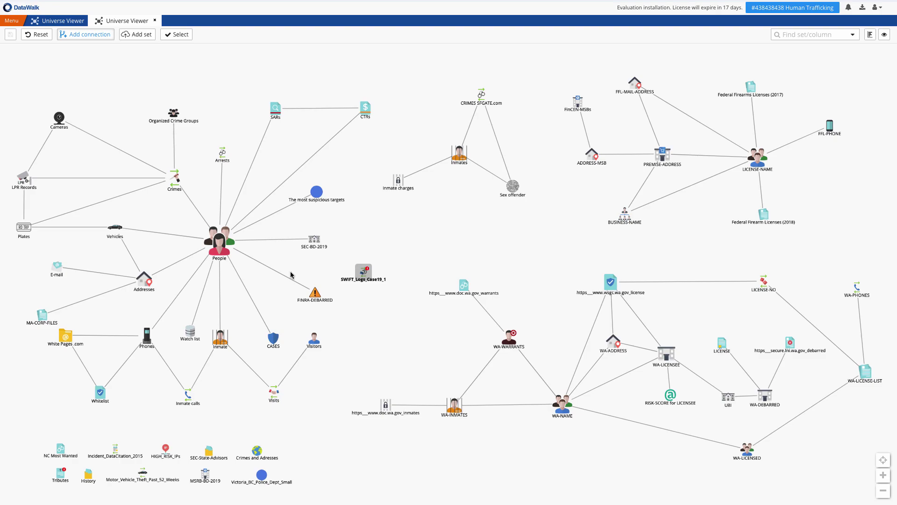
left_click_drag(363, 271, 215, 246)
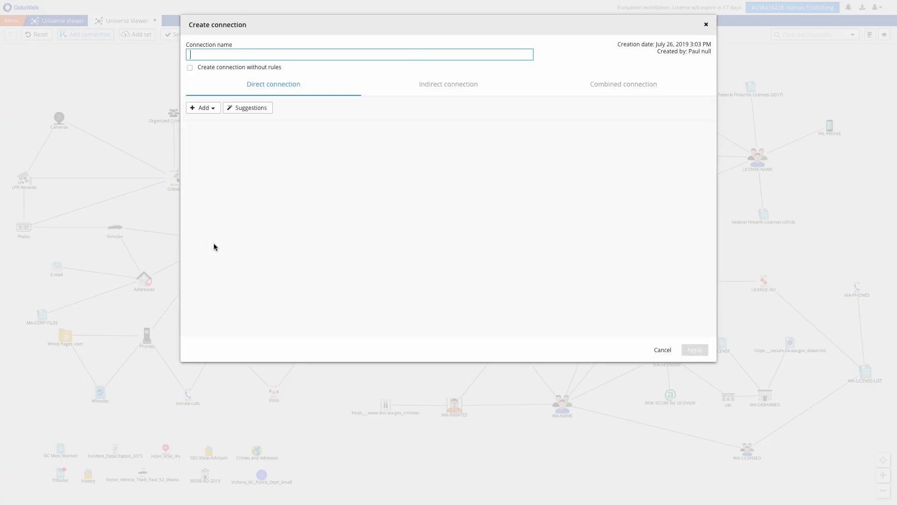
left_click(236, 107)
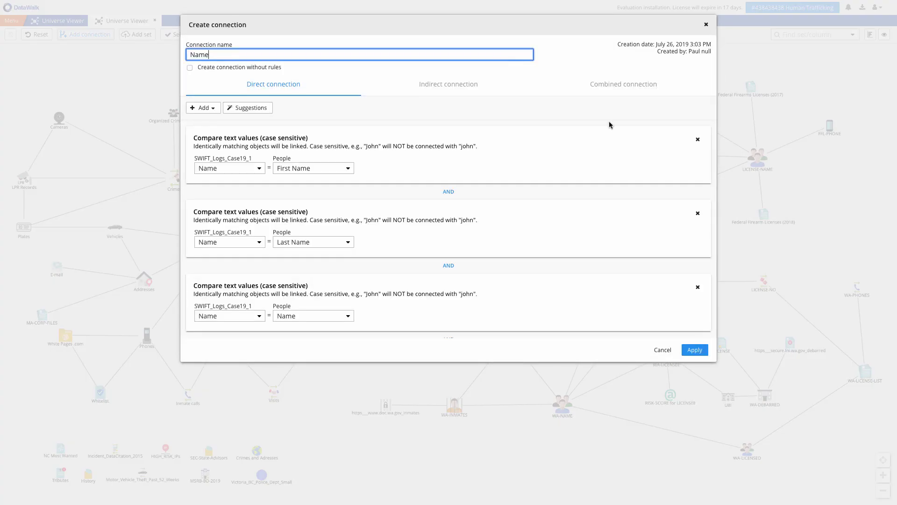
left_click(690, 352)
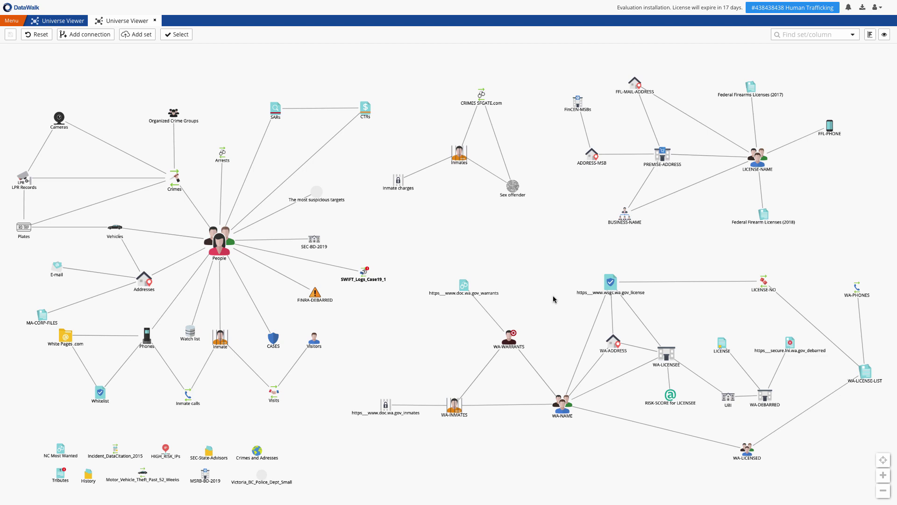
left_click(363, 276)
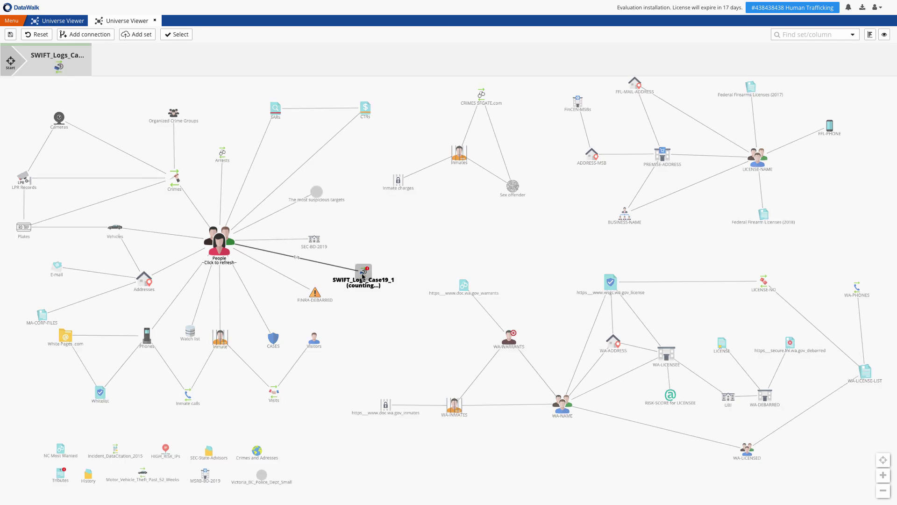
right_click(221, 244)
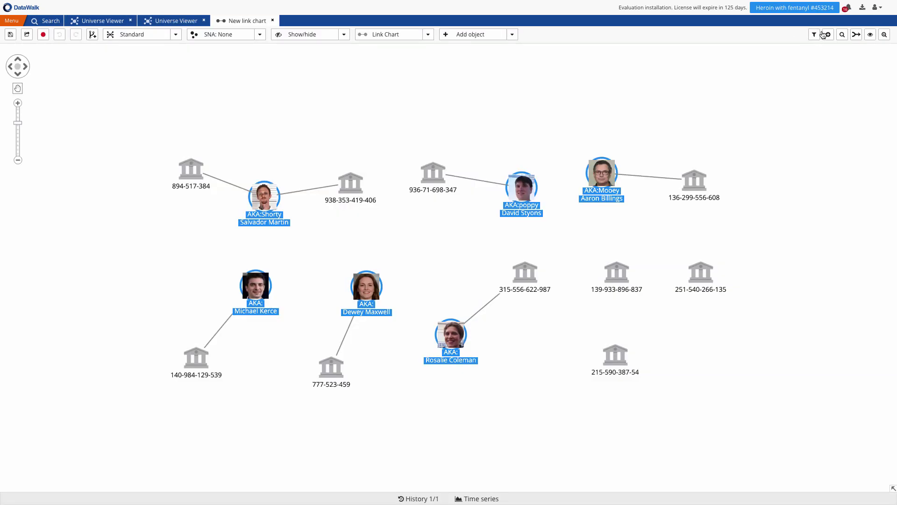
- Show the linked People in a link chart with their Address and Gang links
left_click(828, 34)
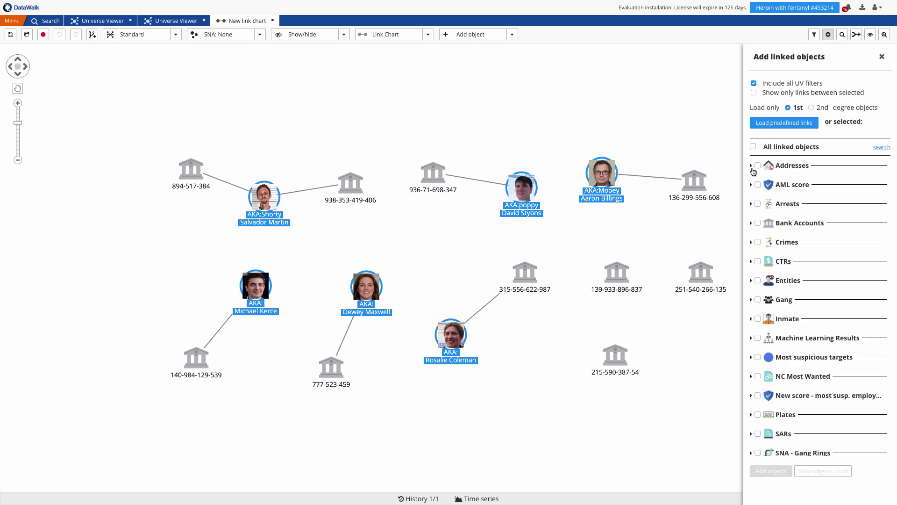
left_click(751, 165)
left_click(767, 221)
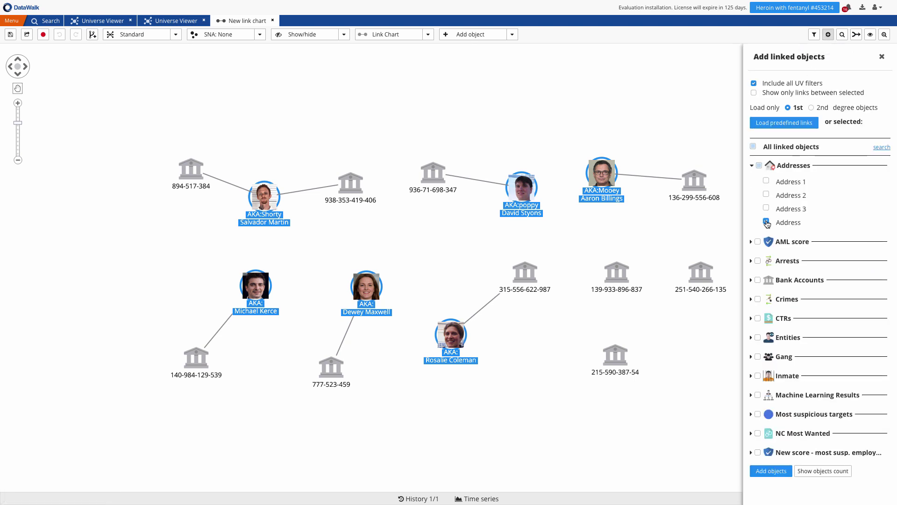
left_click(758, 357)
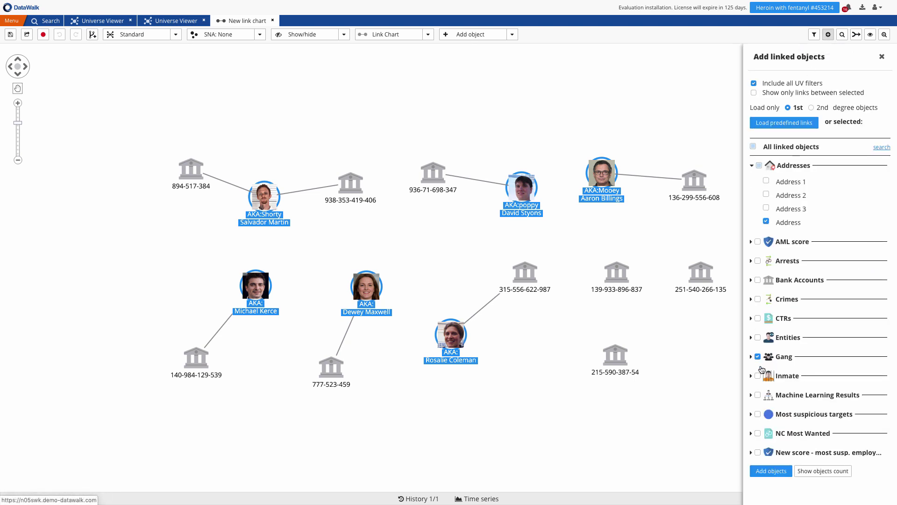
left_click(772, 472)
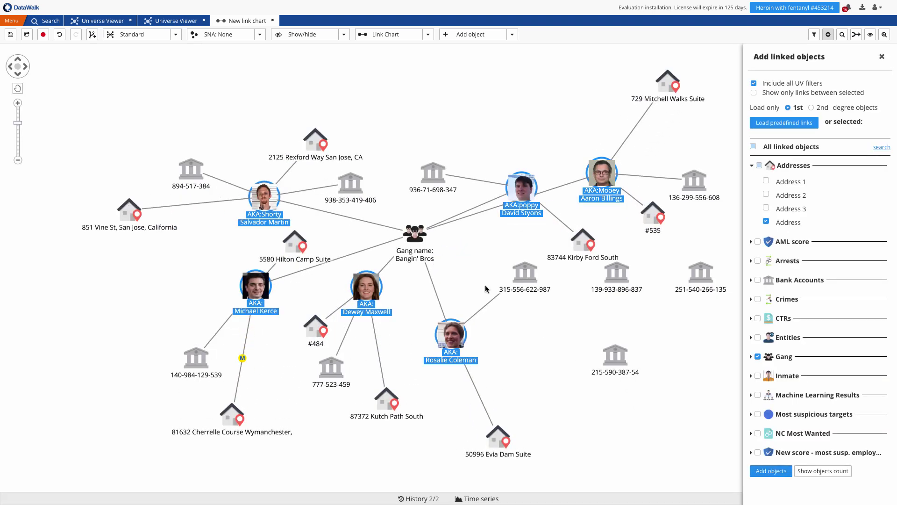
- Arrange the link chart as a top-down hierarchy
left_click(415, 232)
left_click(140, 34)
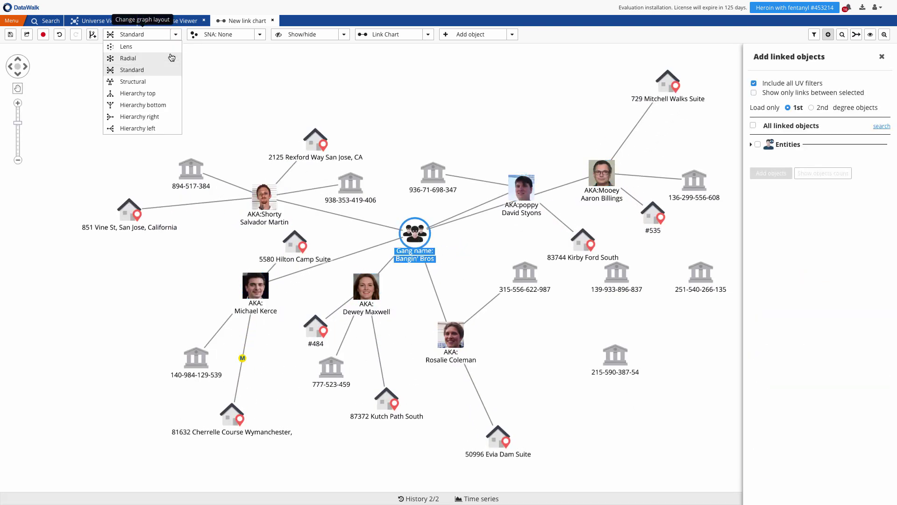
left_click(160, 94)
- Add the people linked to two of the gang member's addresses, then select the gang member and new person
left_click(100, 352)
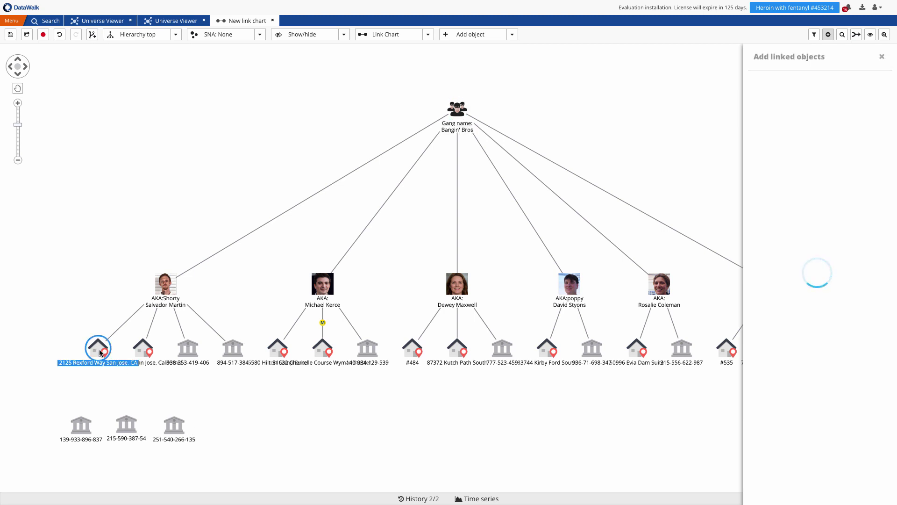
left_click(143, 349, "ctrl")
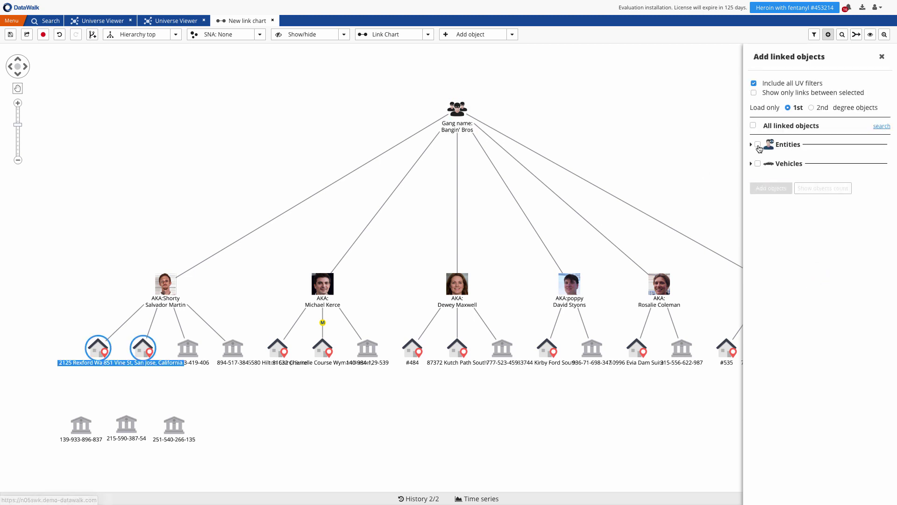
left_click(758, 145)
left_click(760, 187)
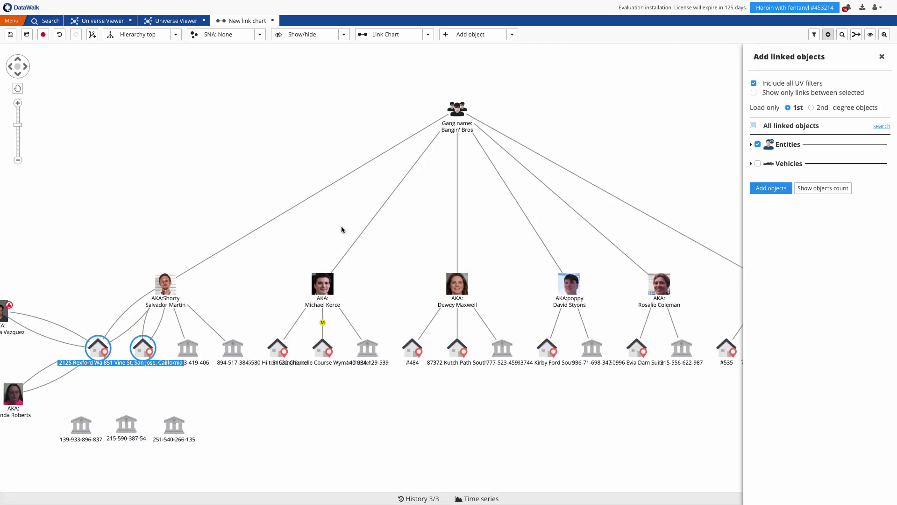
left_click(286, 275, "ctrl")
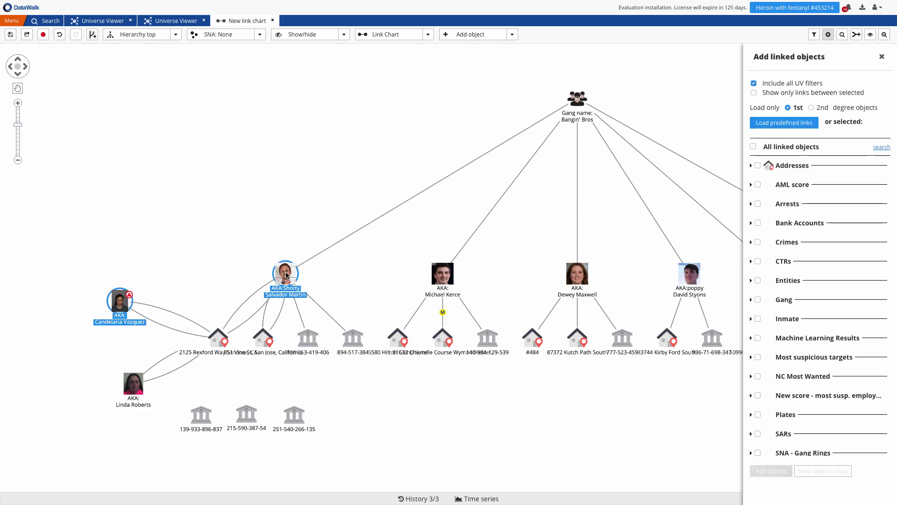
- Load all paths of up to 5 objects between the two people across all data, marking them purple
right_click(286, 275)
left_click(321, 332)
left_click(458, 73)
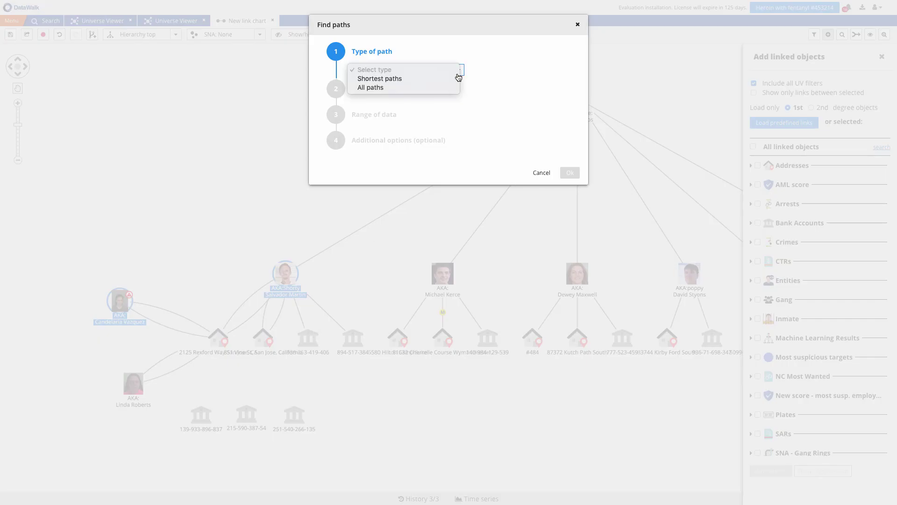
left_click(456, 87)
left_click(459, 108)
left_click(458, 152)
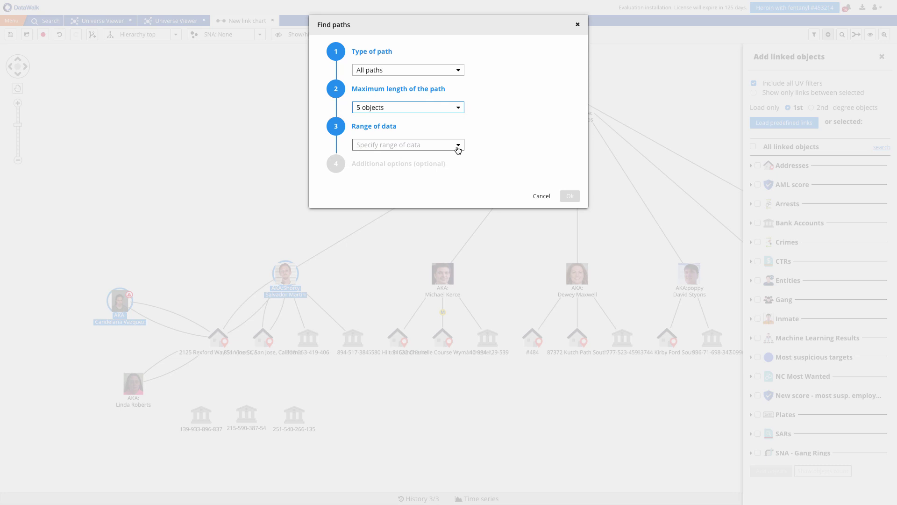
left_click(458, 144)
left_click(444, 162)
left_click(356, 197)
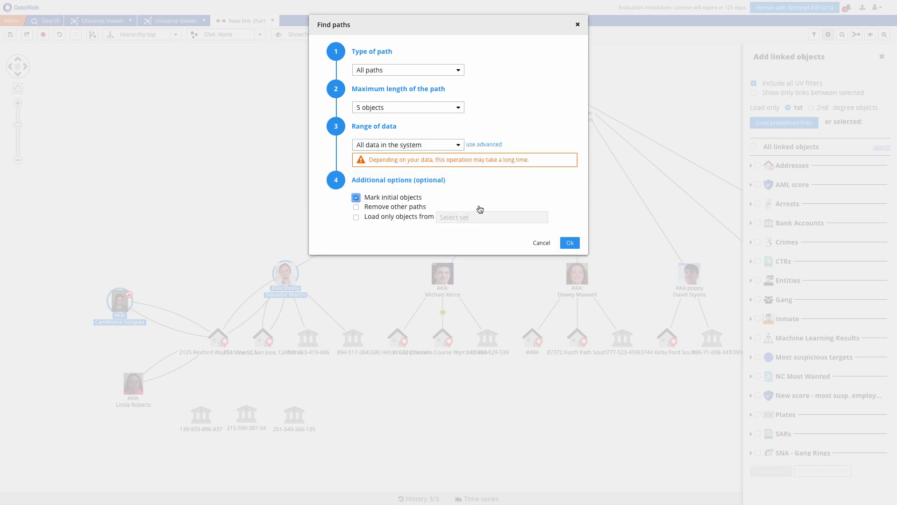
left_click(570, 243)
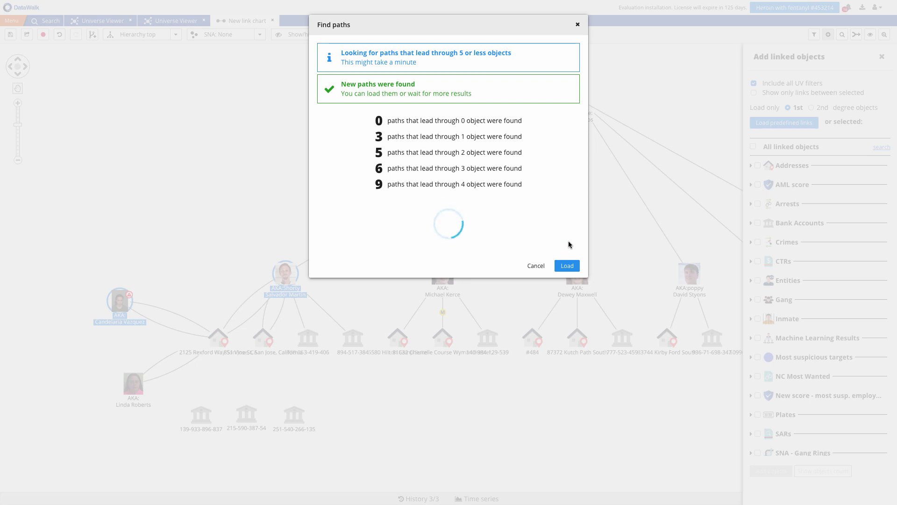
left_click(566, 203)
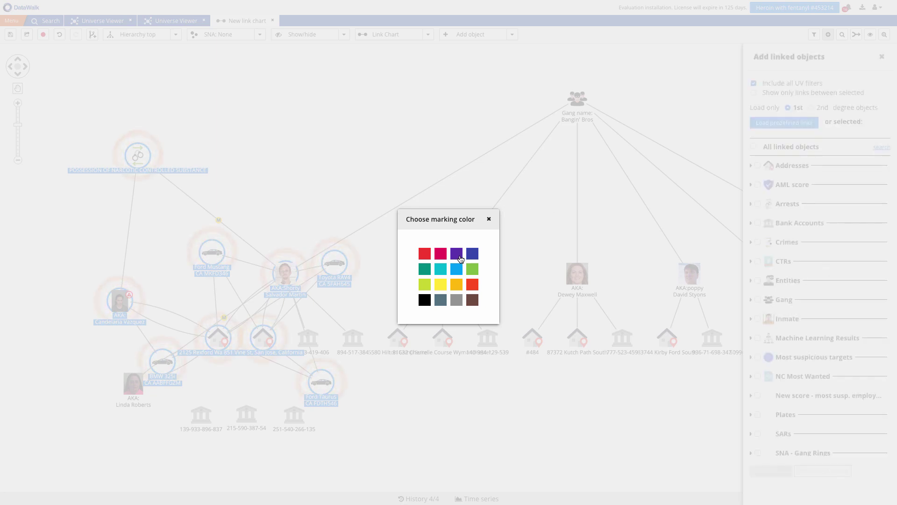
left_click(457, 254)
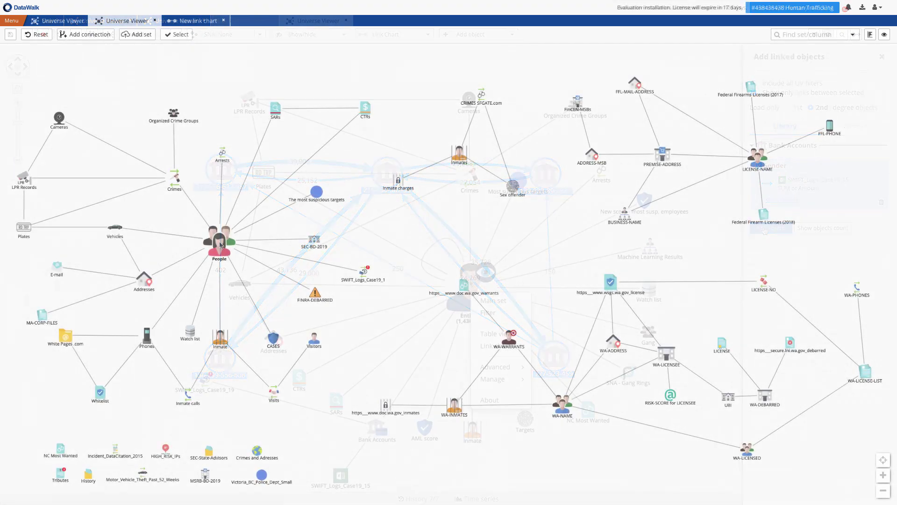
- In People's access rights, let the first user read all connections
right_click(219, 244)
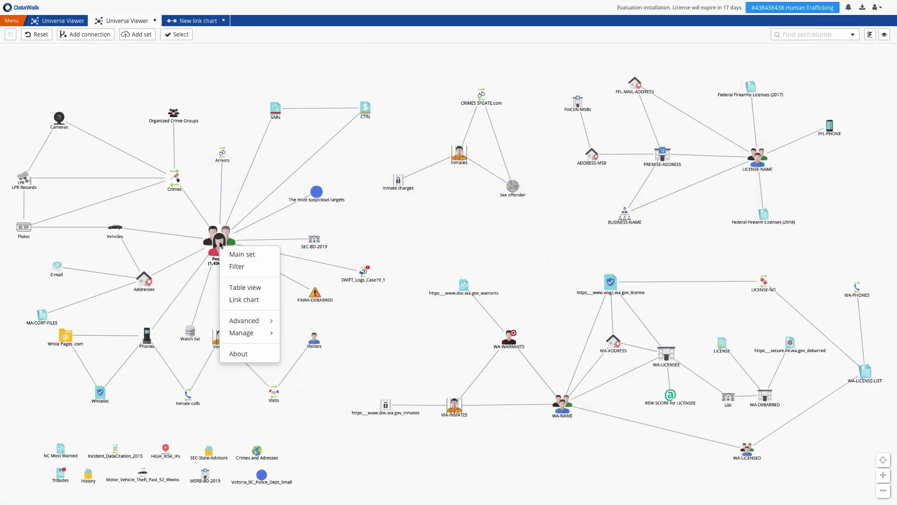
mouse_move(251, 333)
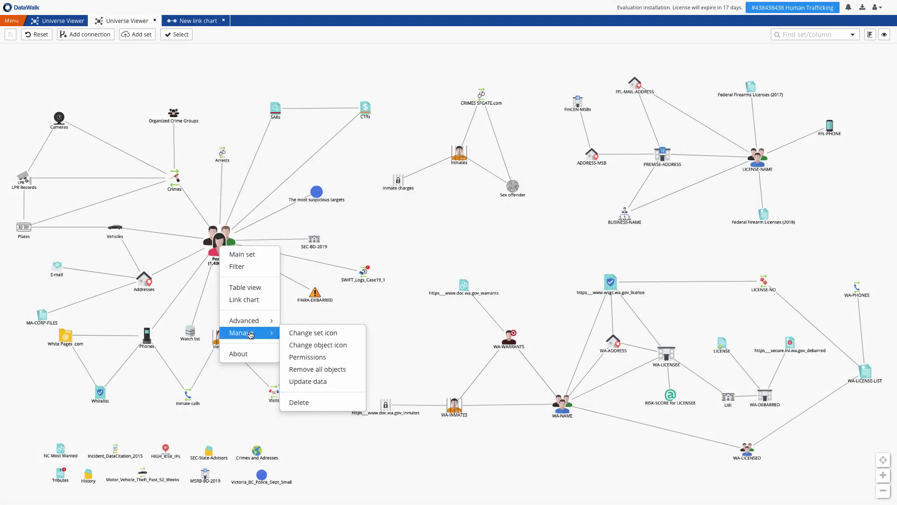
left_click(309, 357)
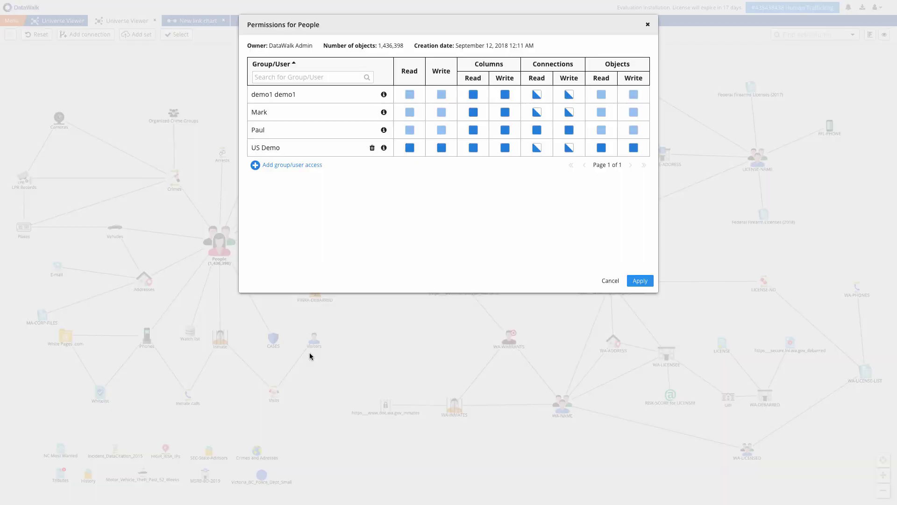
left_click(536, 94)
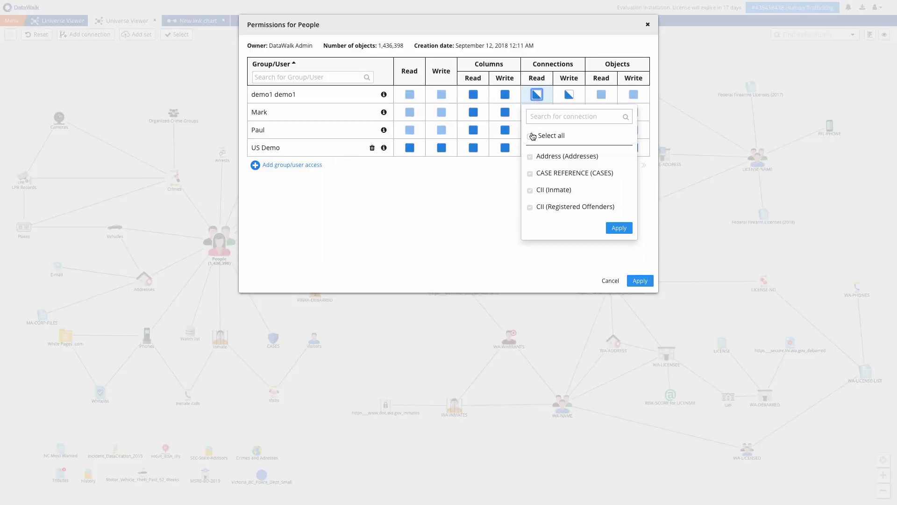
left_click(532, 136)
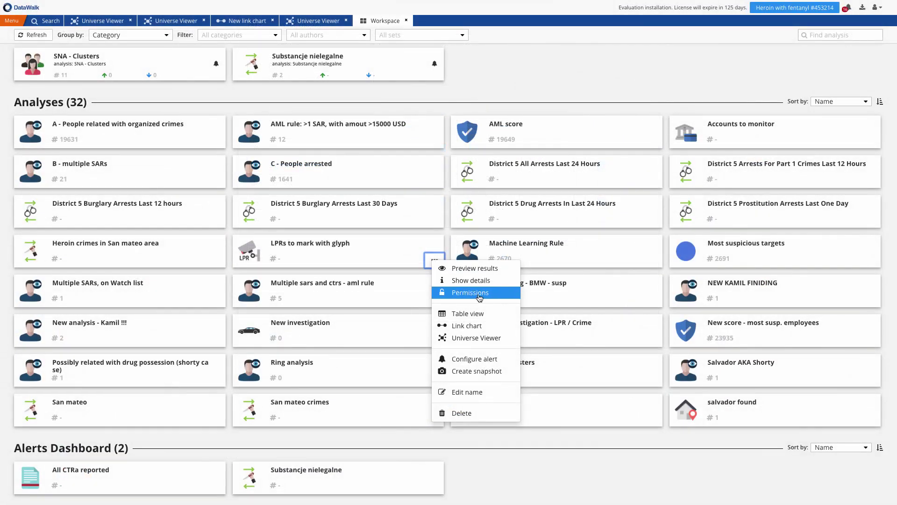
- Give the demo user Read, Execute, Delete and Manage permissions on the LPRs to mark with glyph analysis
left_click(480, 295)
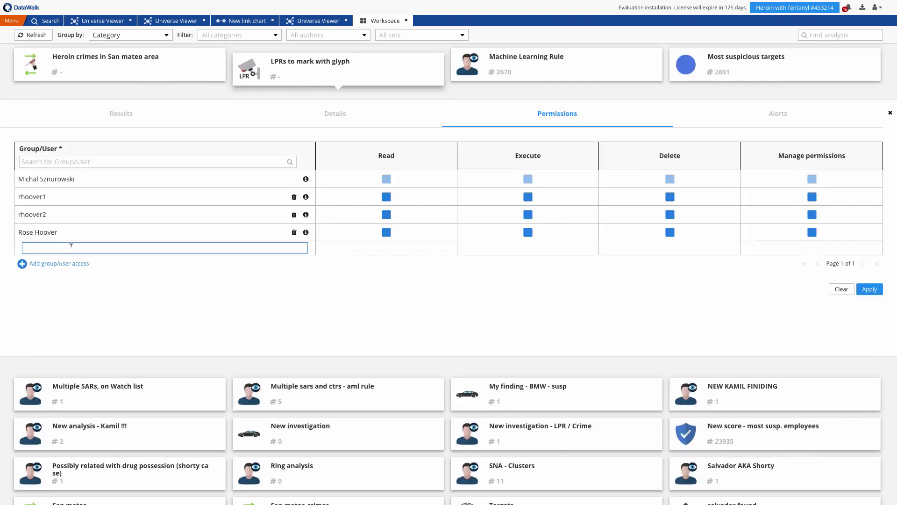
type("demo")
left_click(56, 264)
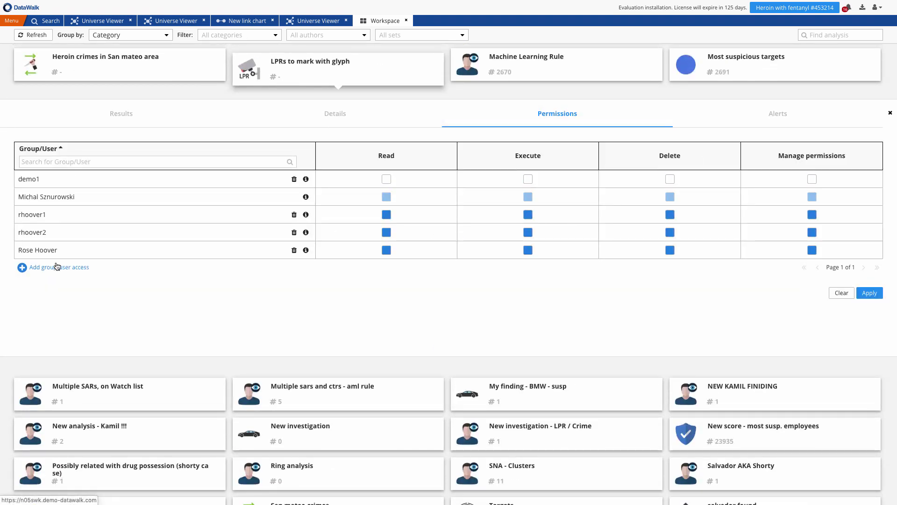
left_click(388, 179)
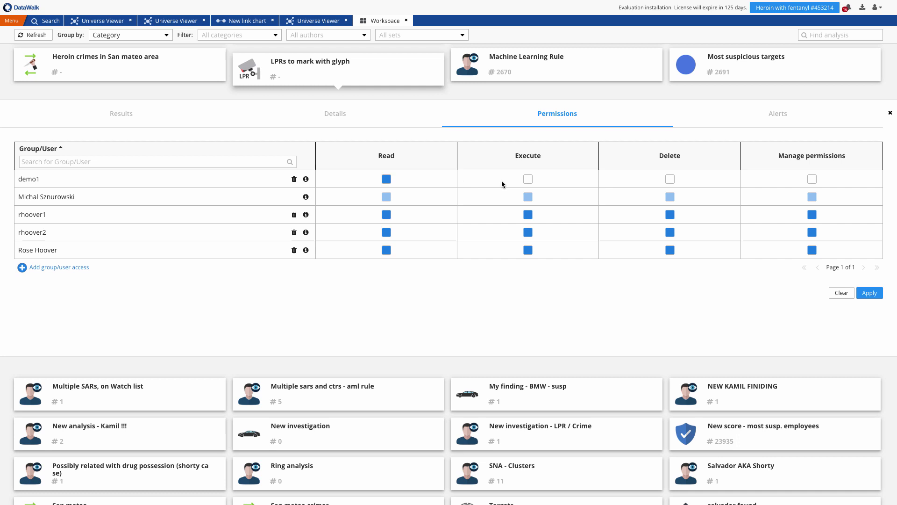
left_click(528, 179)
left_click(670, 180)
left_click(812, 179)
left_click(871, 293)
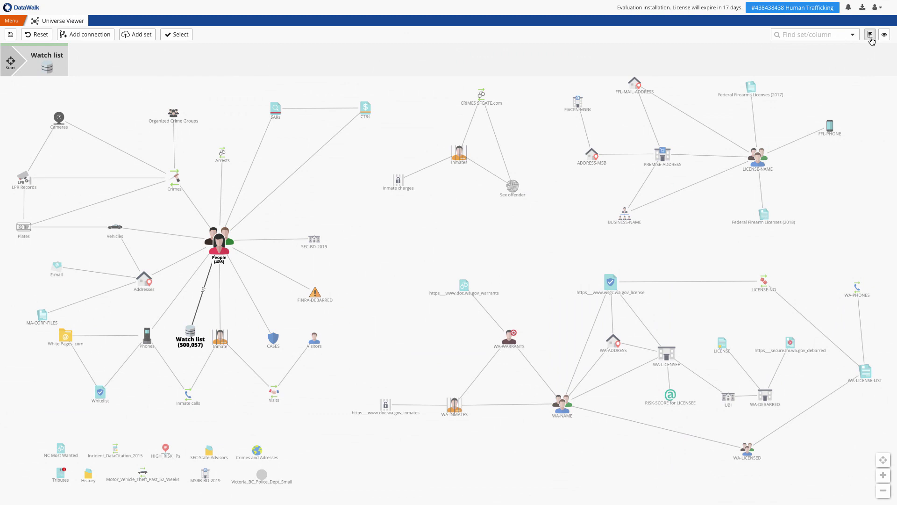
- Filter the Watch list histogram to CRIME-FINANCIAL and refresh the People count to 45
left_click(871, 35)
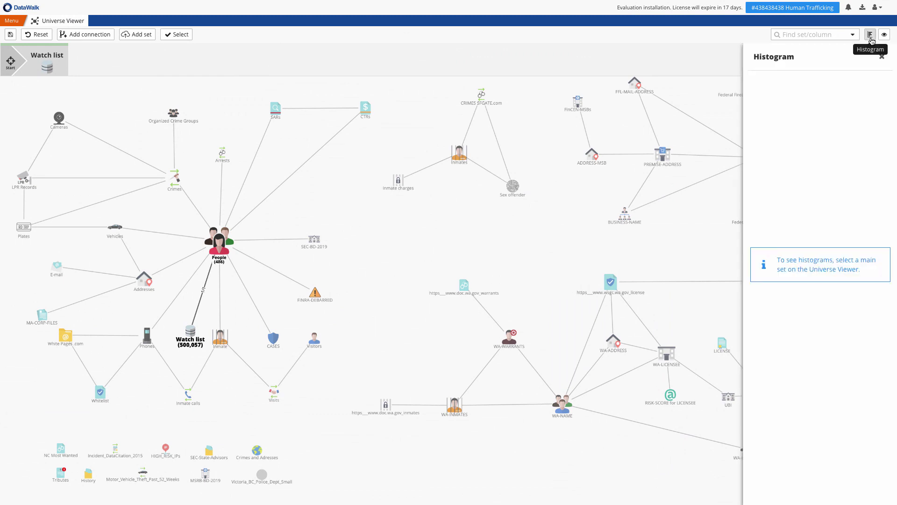
double_click(794, 189)
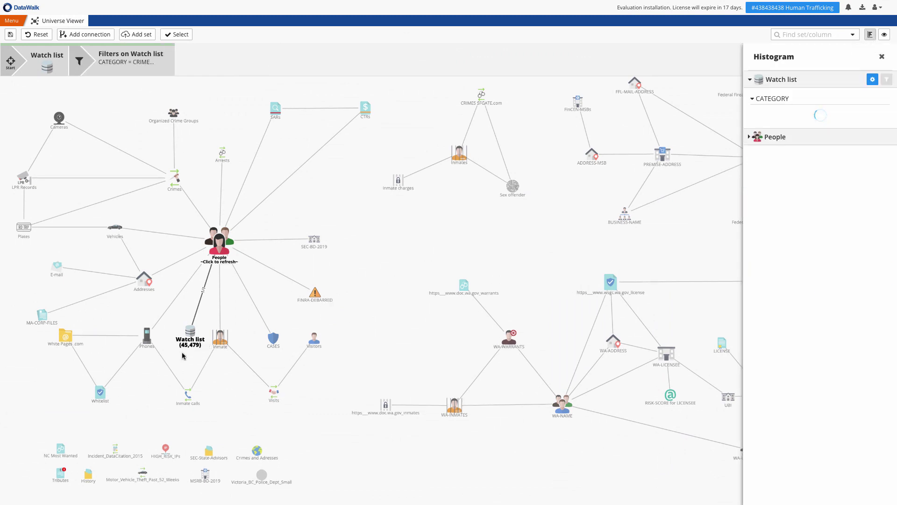
left_click(223, 241)
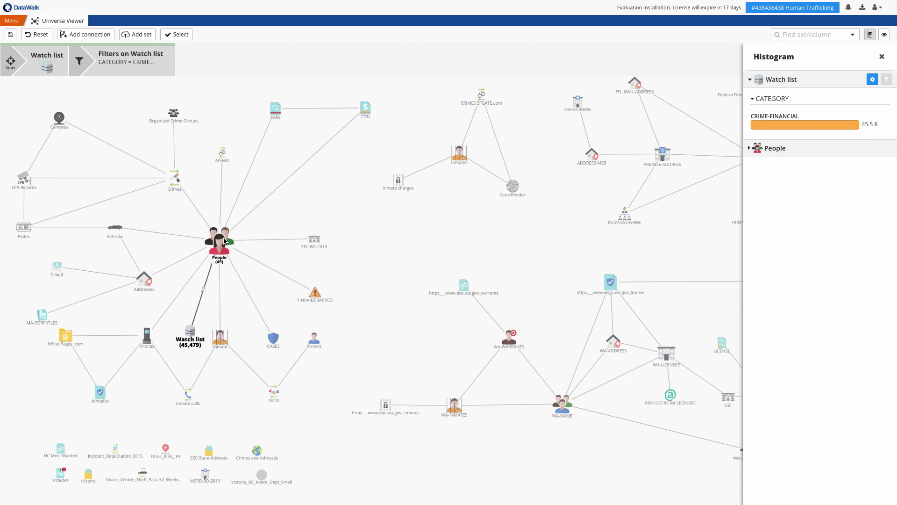